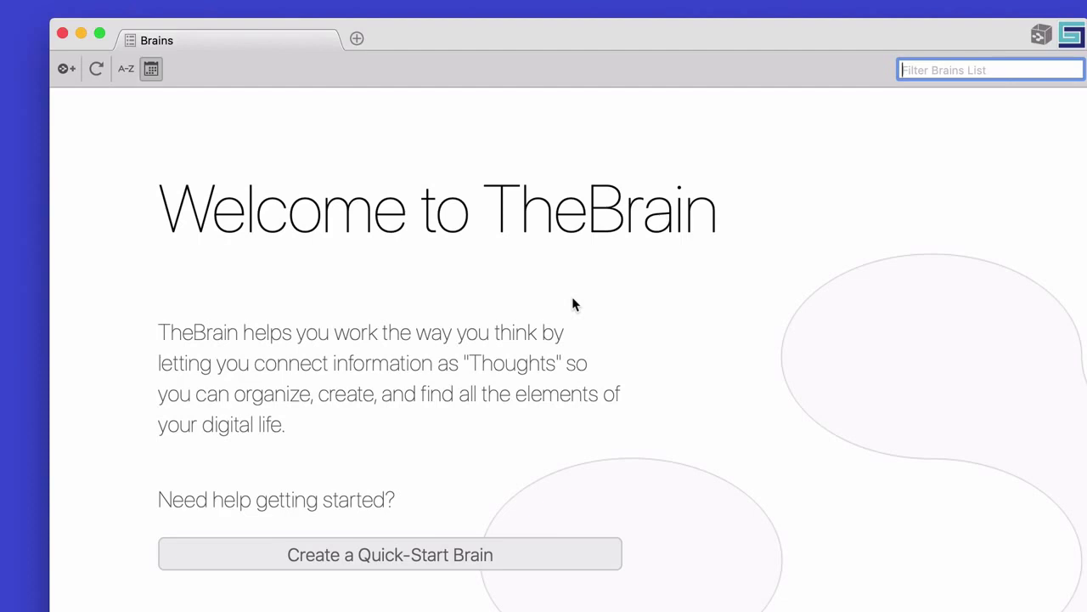
Create a Quick-Start Brain and name it with the owner's first name.
scroll(620, 429, "down", 2)
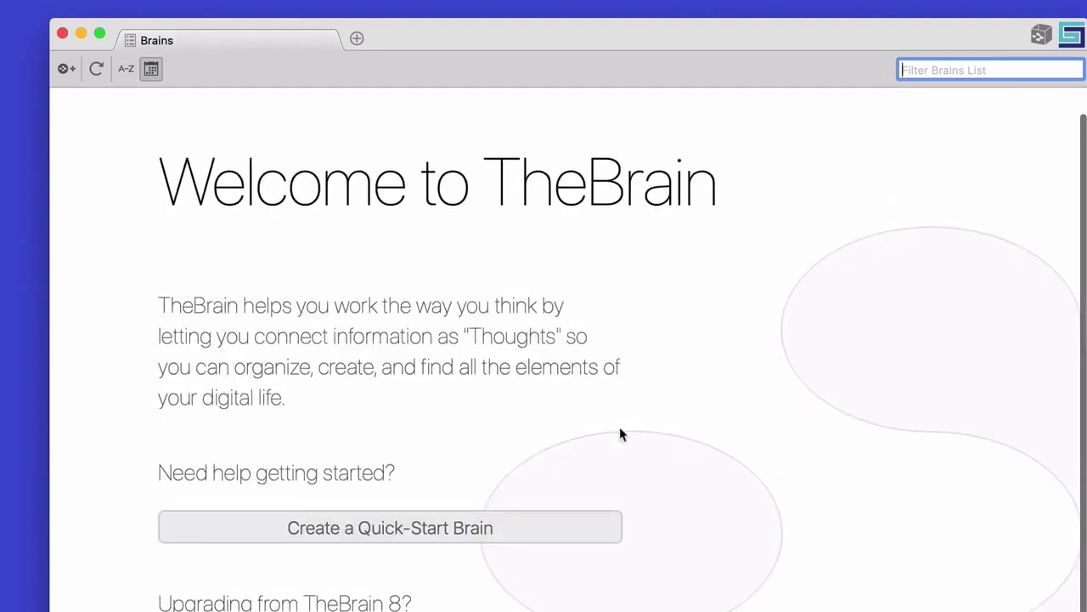
scroll(620, 434, "down", 1)
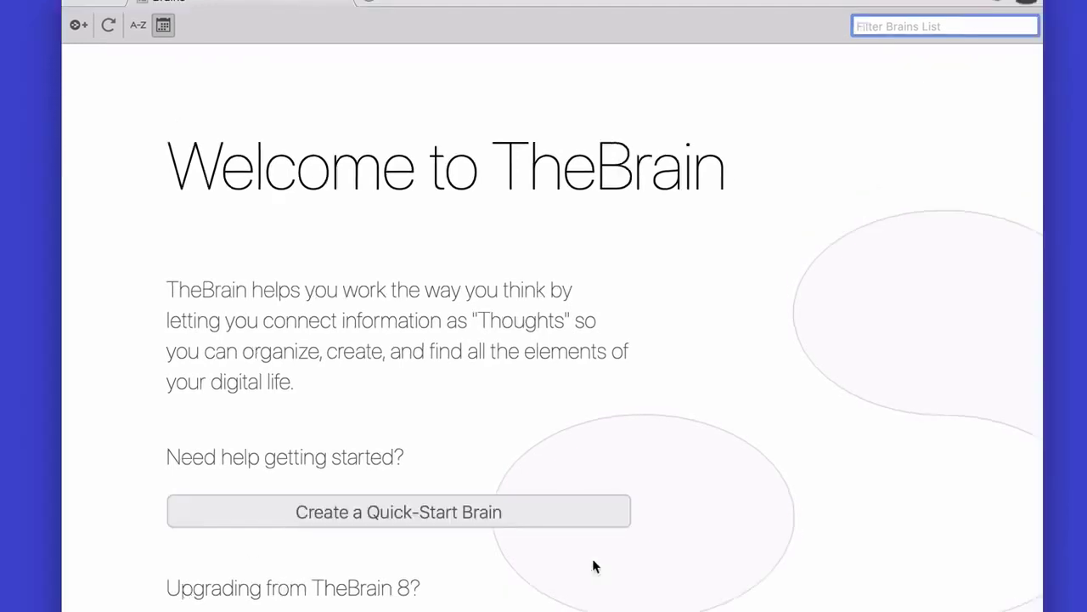
left_click(470, 513)
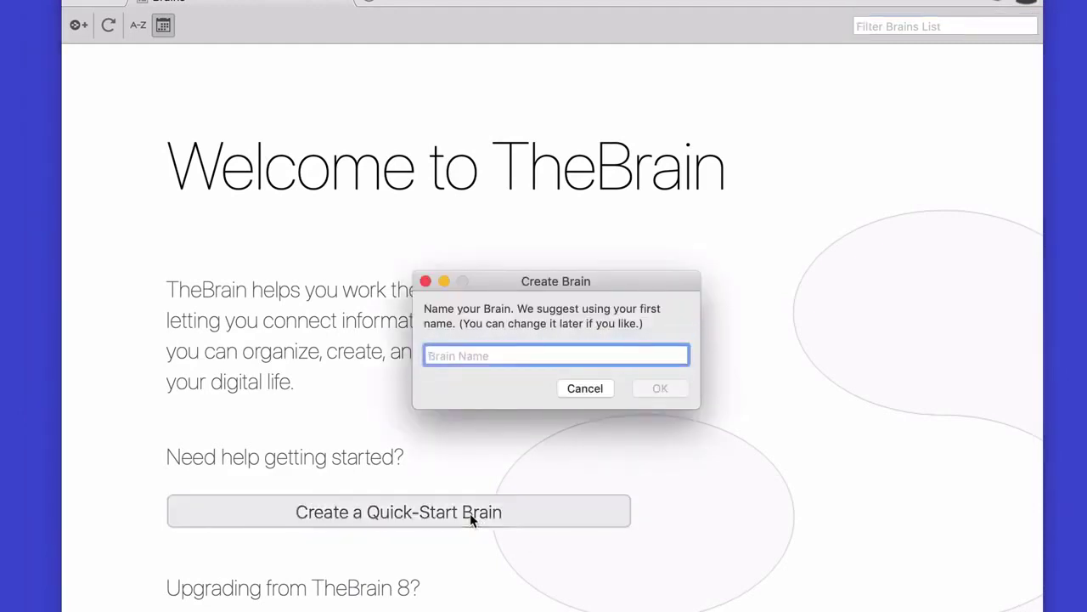
type("Hoz")
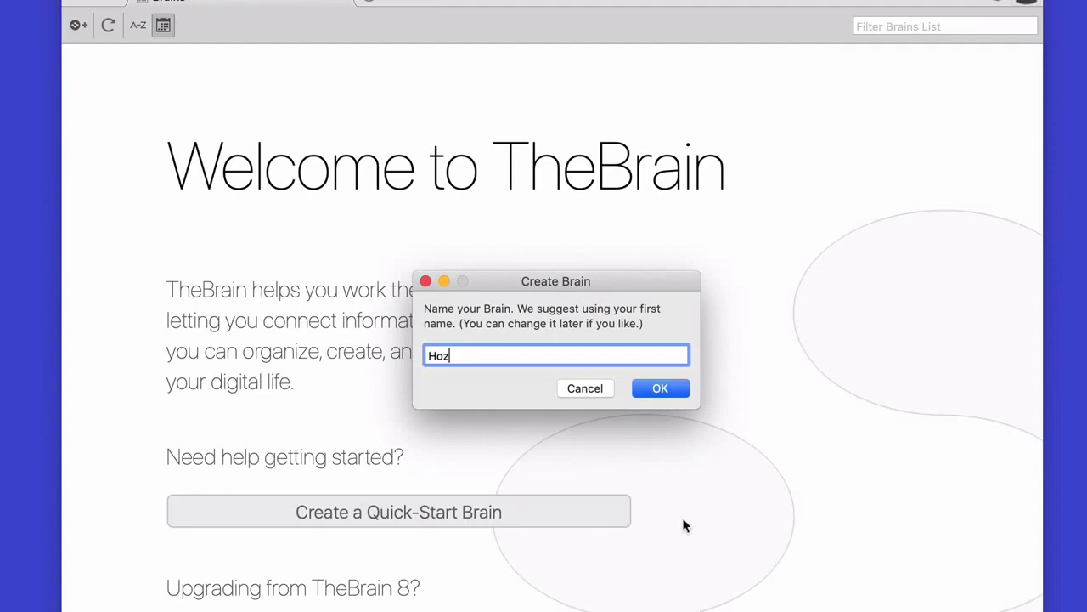
left_click(668, 388)
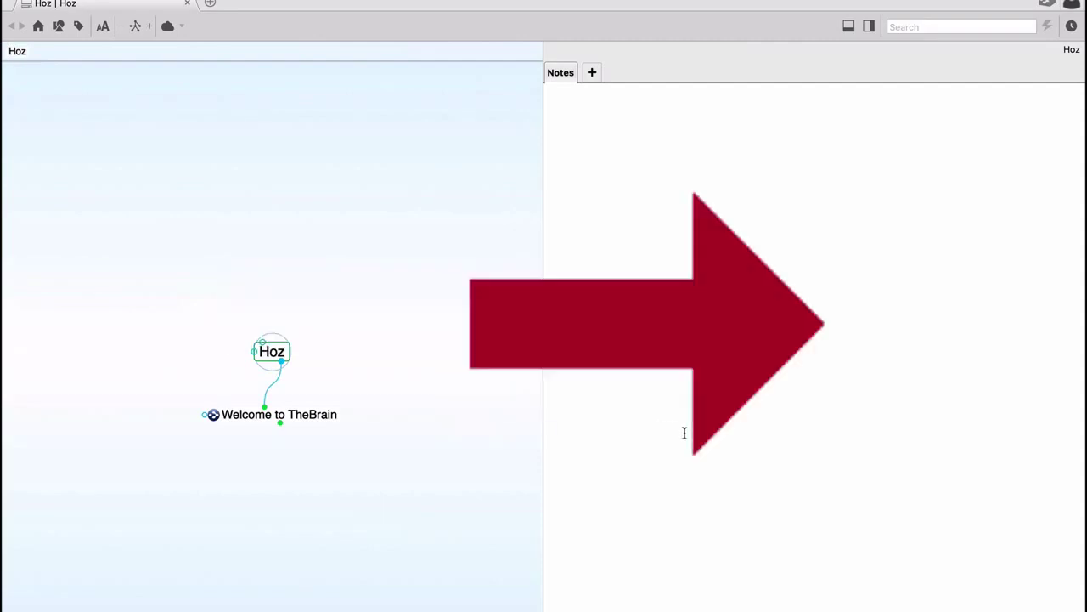
Write a checkbox list in the note with the items asdasd, asdasdas, asdasda, asdasd and asdasd.
left_click(684, 433)
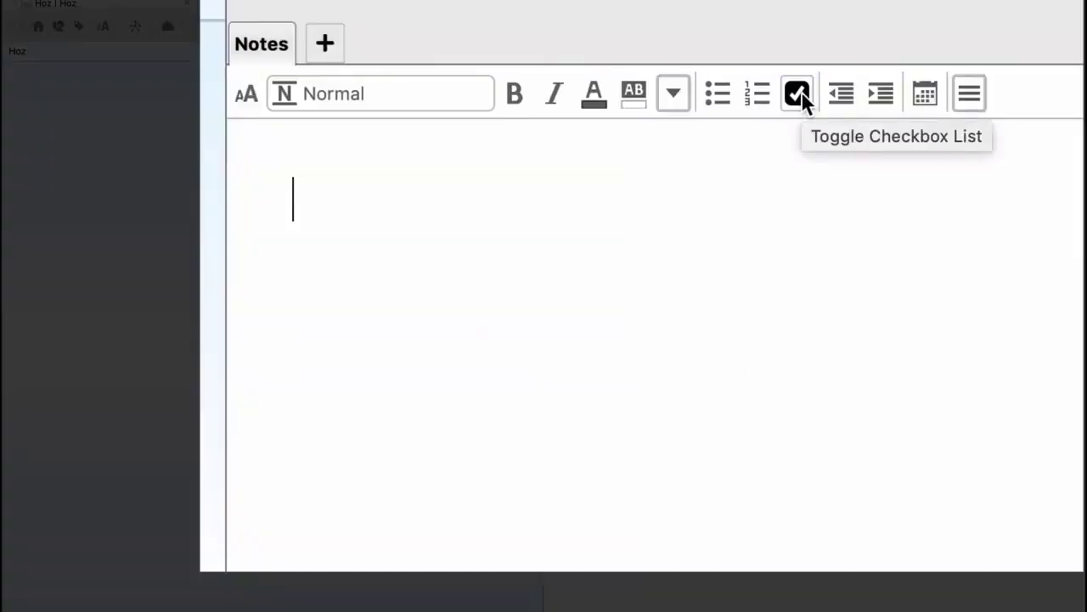
left_click(802, 93)
type("asd")
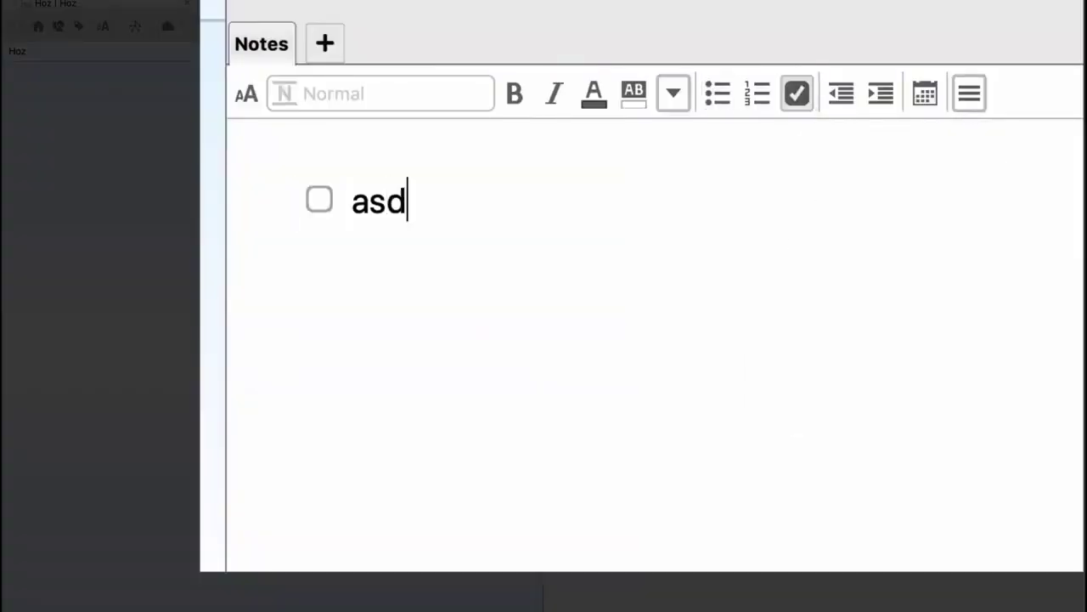
type("asd")
key("Return")
type("asdasdas")
key("Return")
type("asdas")
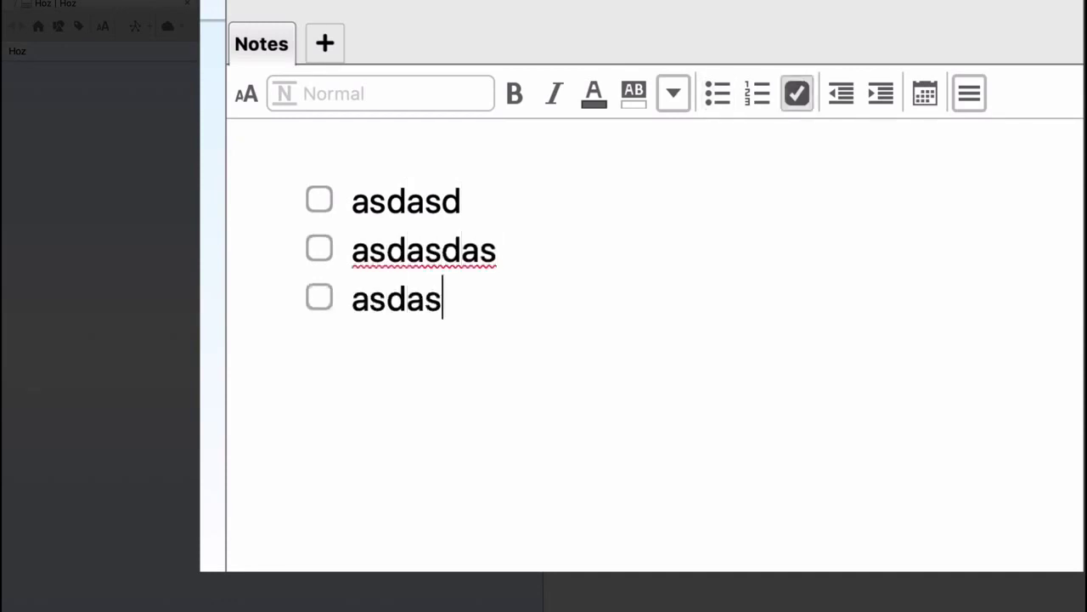
type("da")
key("Return")
type("asdasd")
key("Return")
type("asdasd")
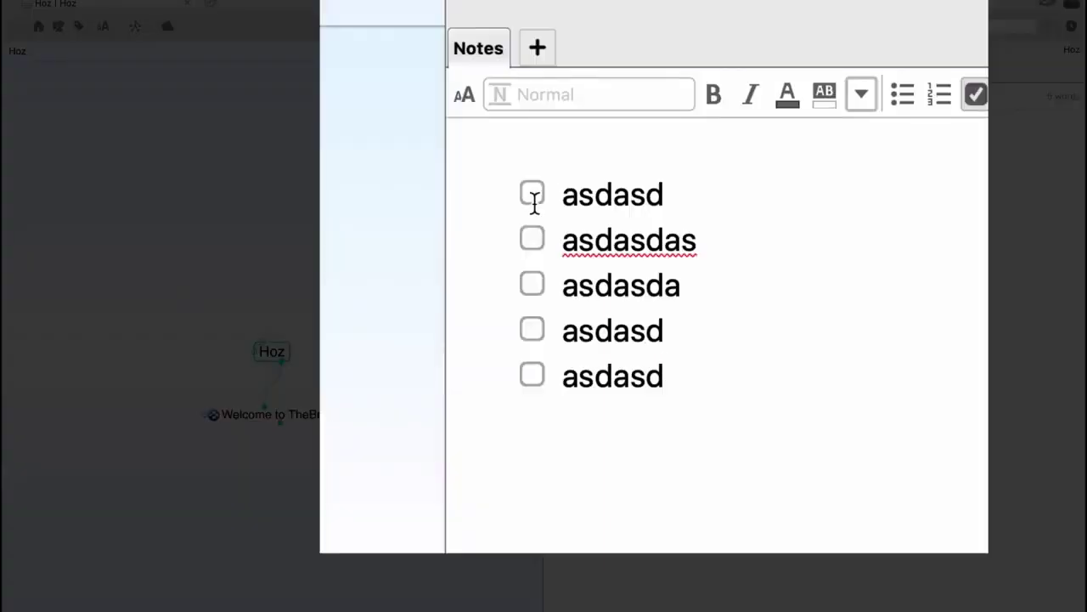
Check off the first three items of the checkbox list.
left_click(589, 149)
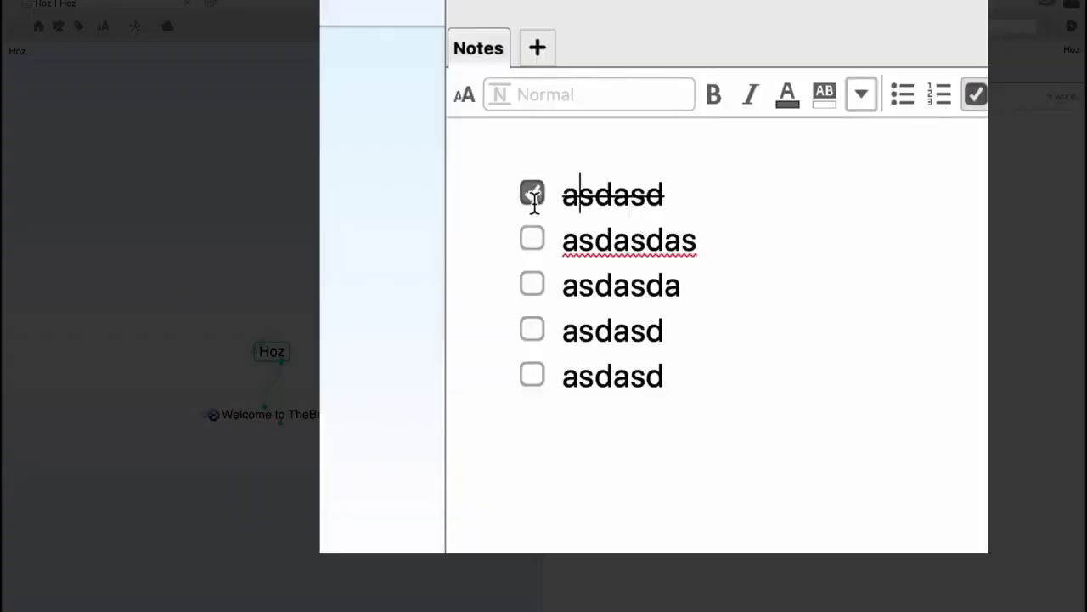
left_click(589, 173)
left_click(533, 284)
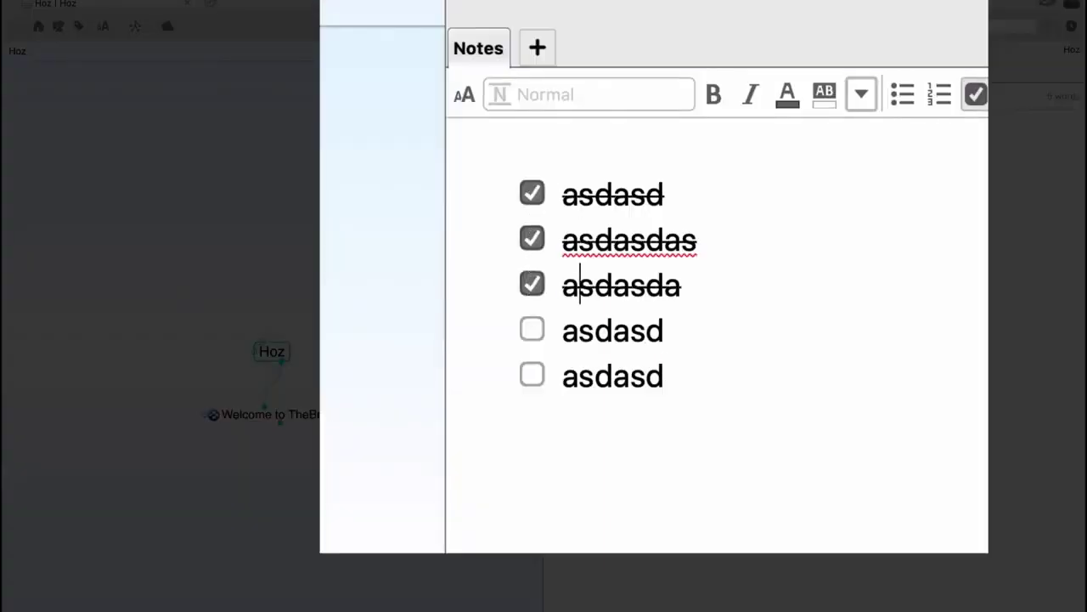
left_click(675, 395)
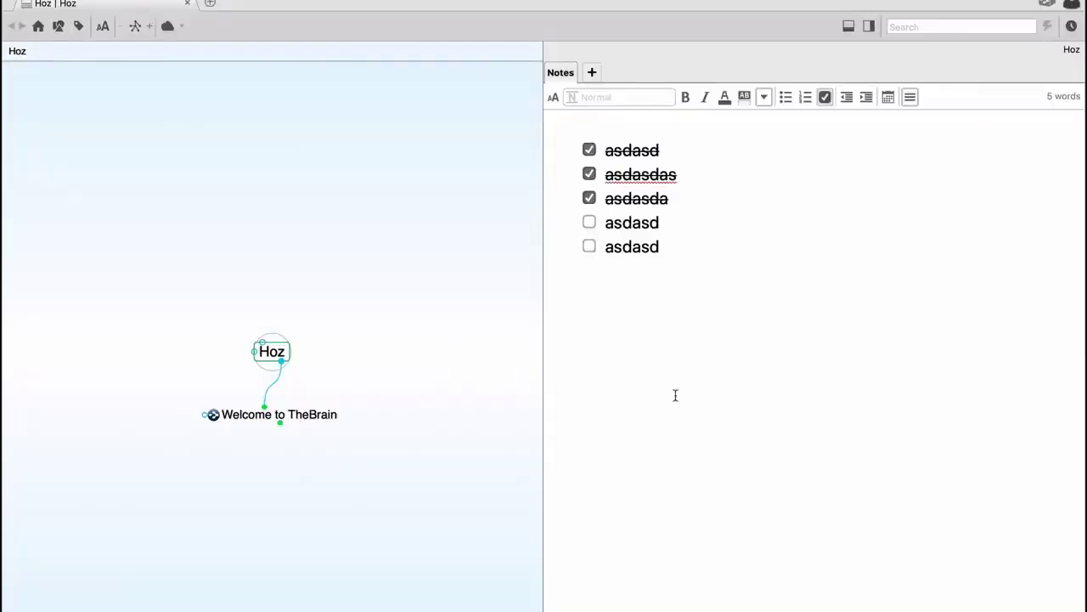
Delete the whole checkbox list from the note.
key("ctrl+a")
key("BackSpace")
key("BackSpace")
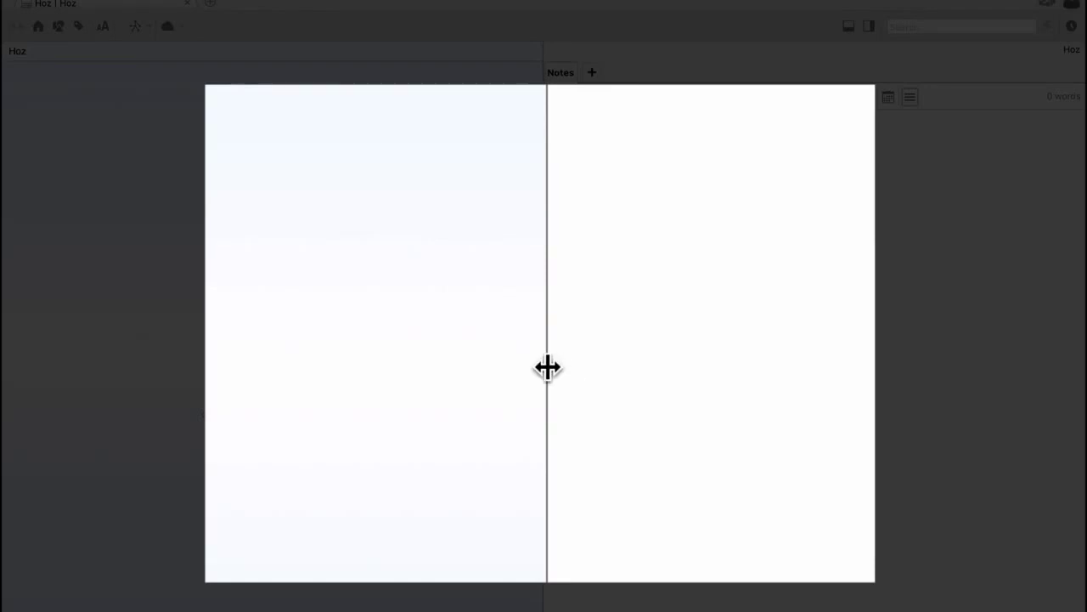
Widen the thought map by narrowing the notes pane, and show and hide the calendar timeline.
left_click_drag(547, 367, 691, 338)
left_click_drag(804, 326, 938, 313)
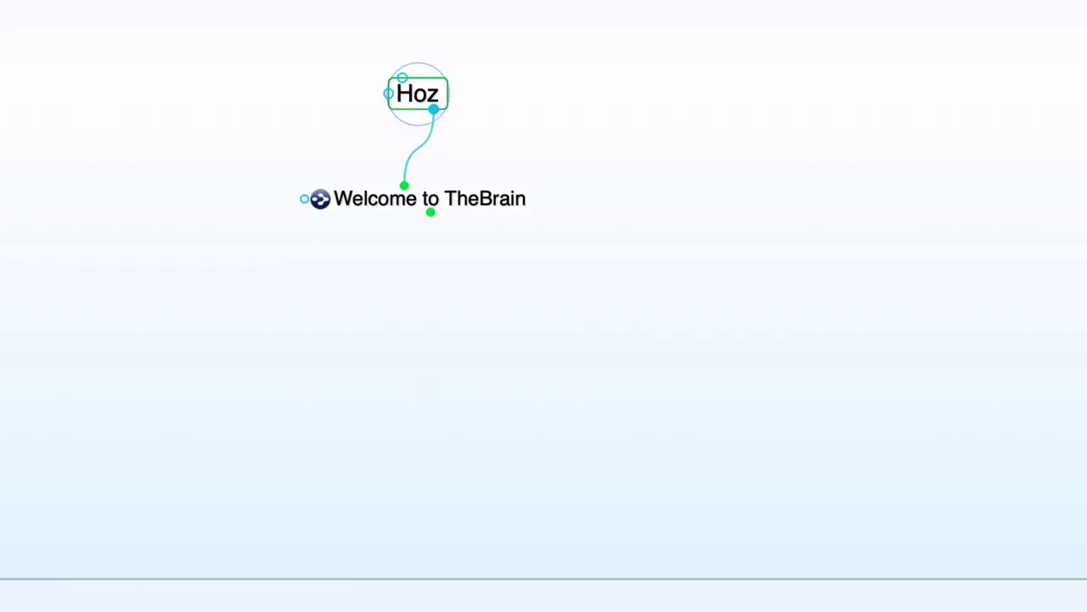
left_click(620, 58)
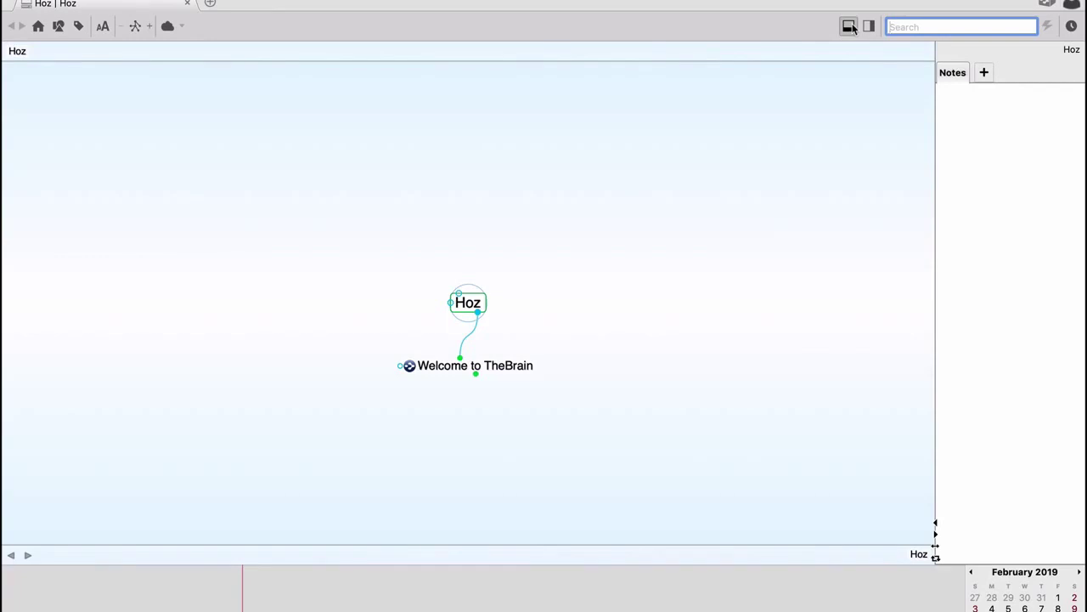
left_click(848, 26)
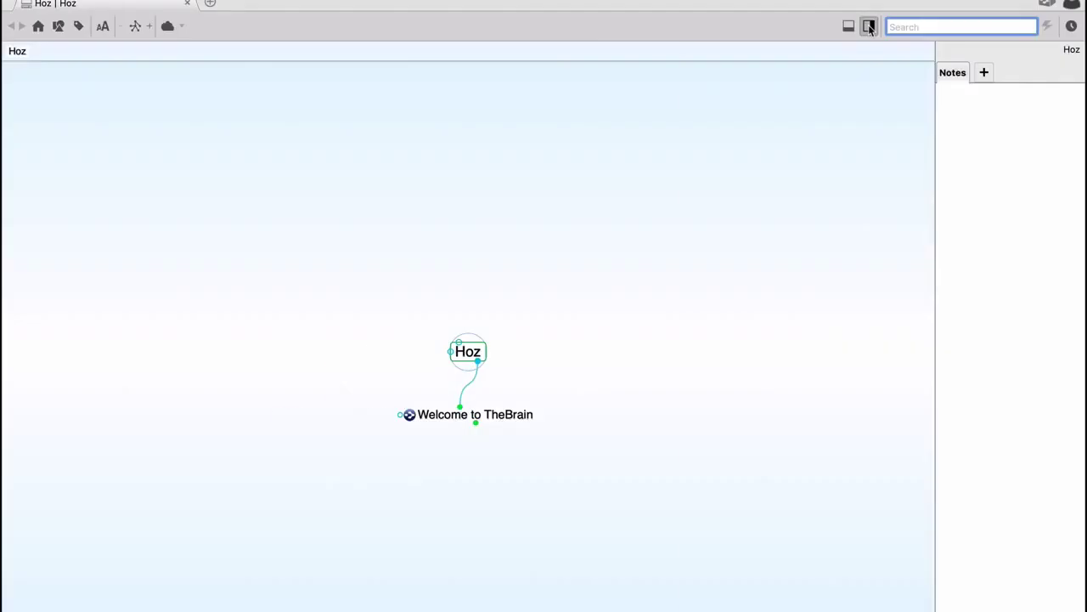
Show the thoughts report with its type and tag filters and look through the listed thoughts.
left_click(870, 26)
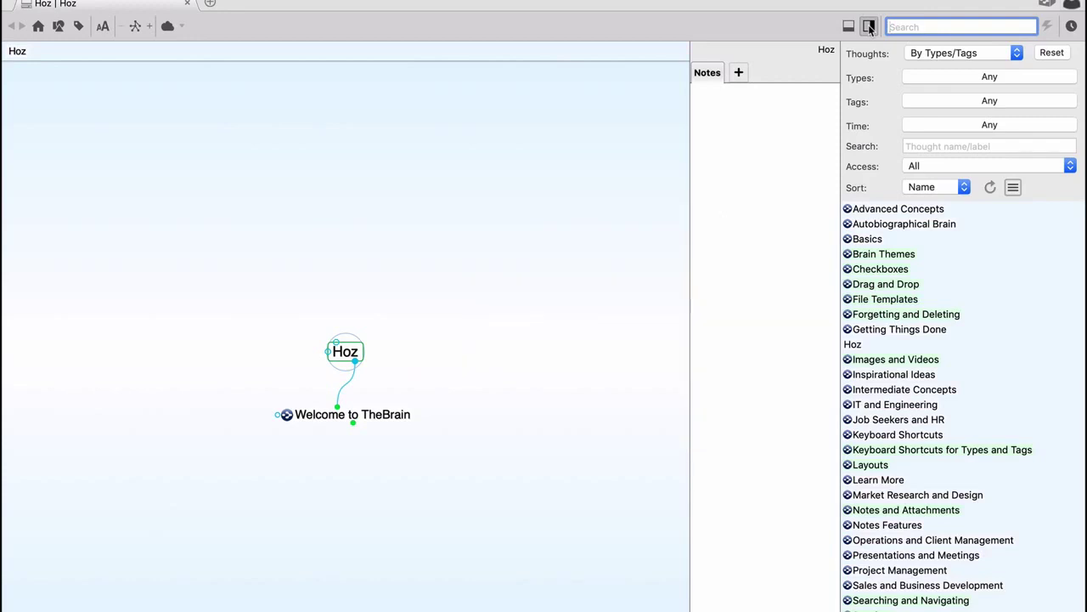
scroll(1017, 350, "down", 3)
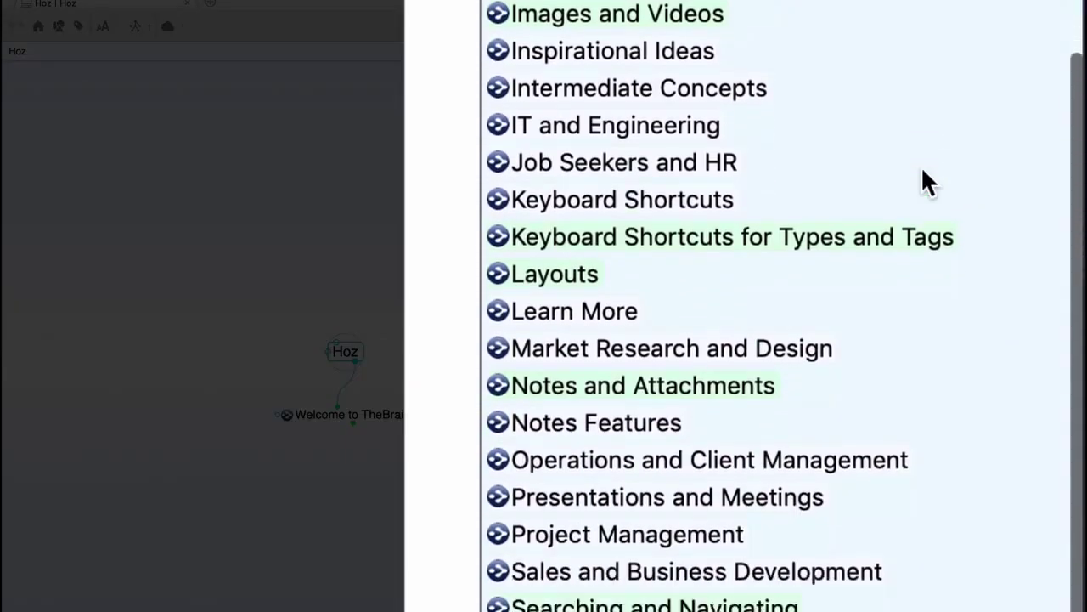
scroll(926, 182, "down", 2)
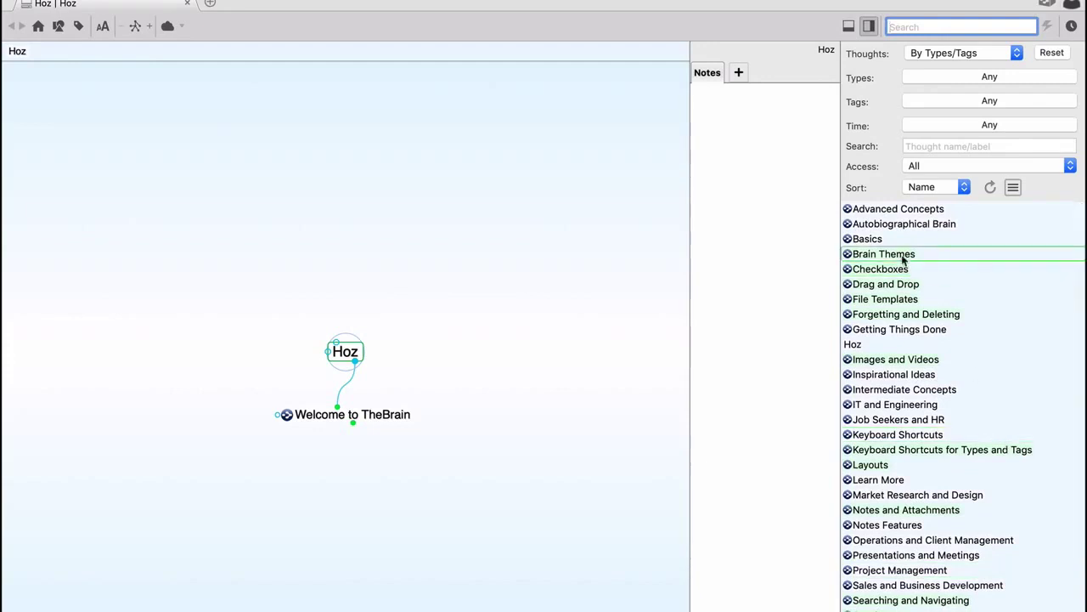
View the Brain Themes, Undo and Redo, Checkboxes, and Images and Videos thoughts one after another.
left_click(904, 259)
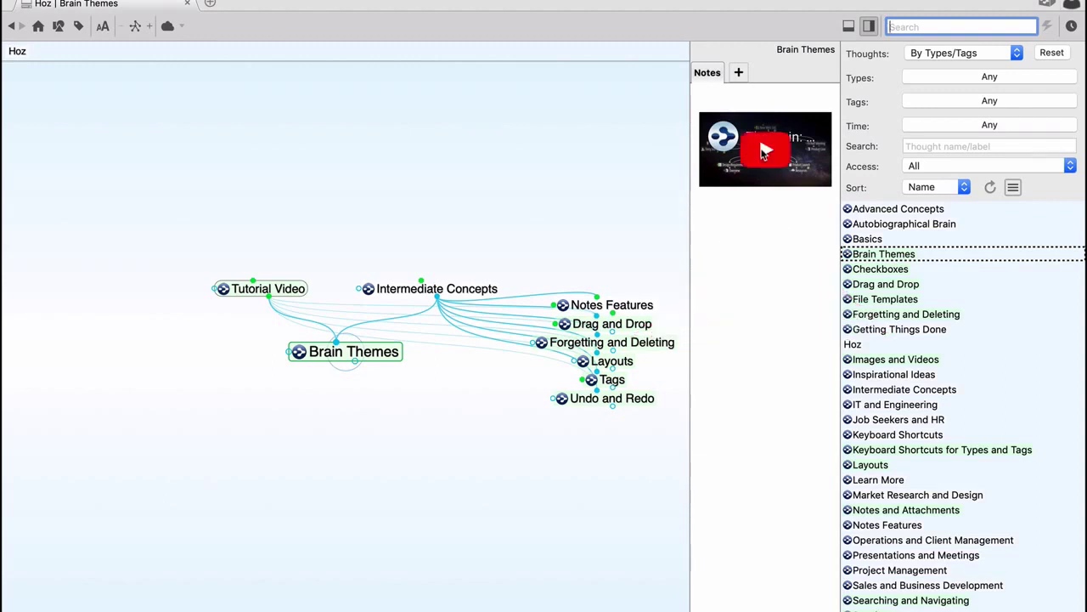
left_click_drag(268, 288, 601, 410)
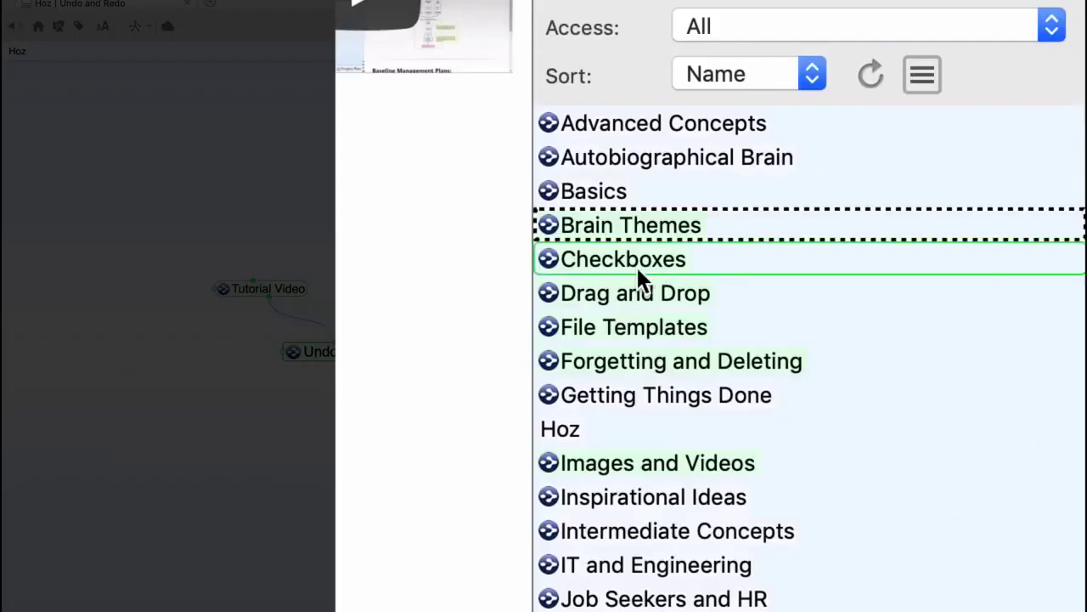
left_click(637, 262)
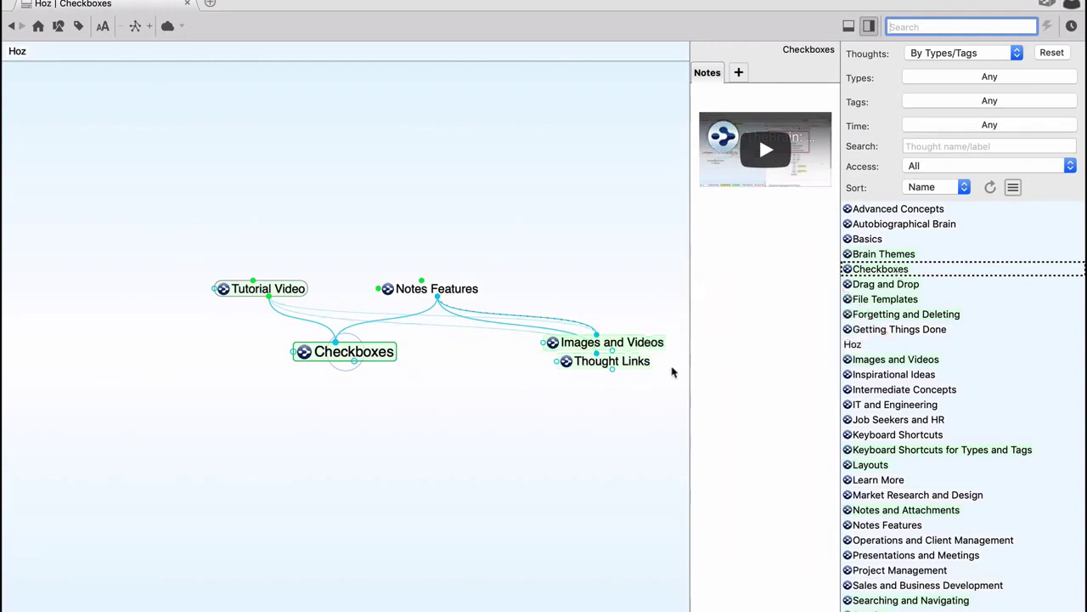
left_click(636, 342)
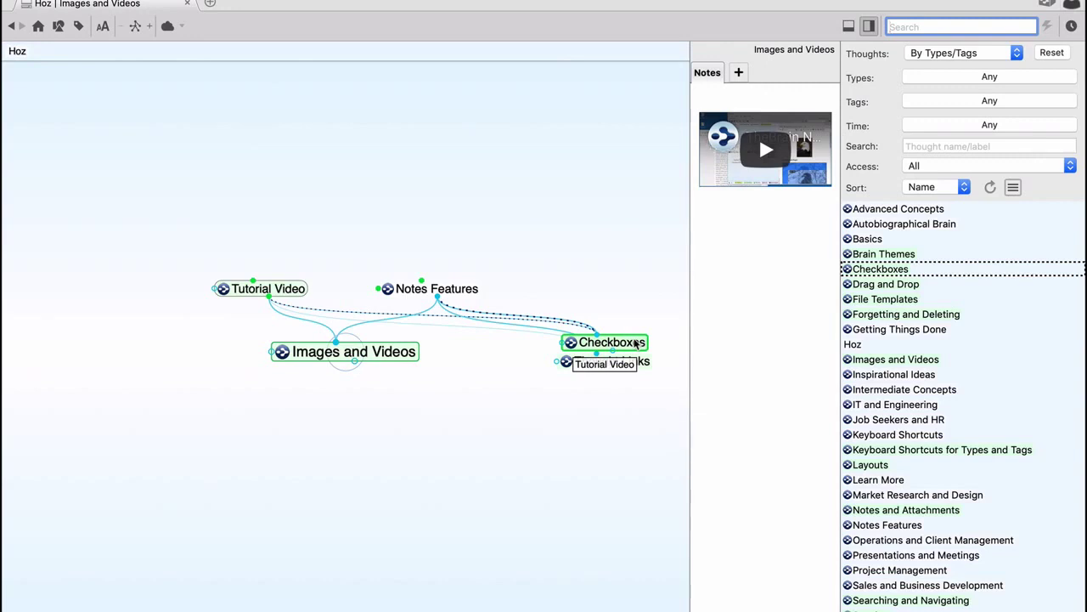
Look through the thought list, view Keyboard Shortcuts for Types and Tags, and return to the home thought.
scroll(933, 419, "down", 3)
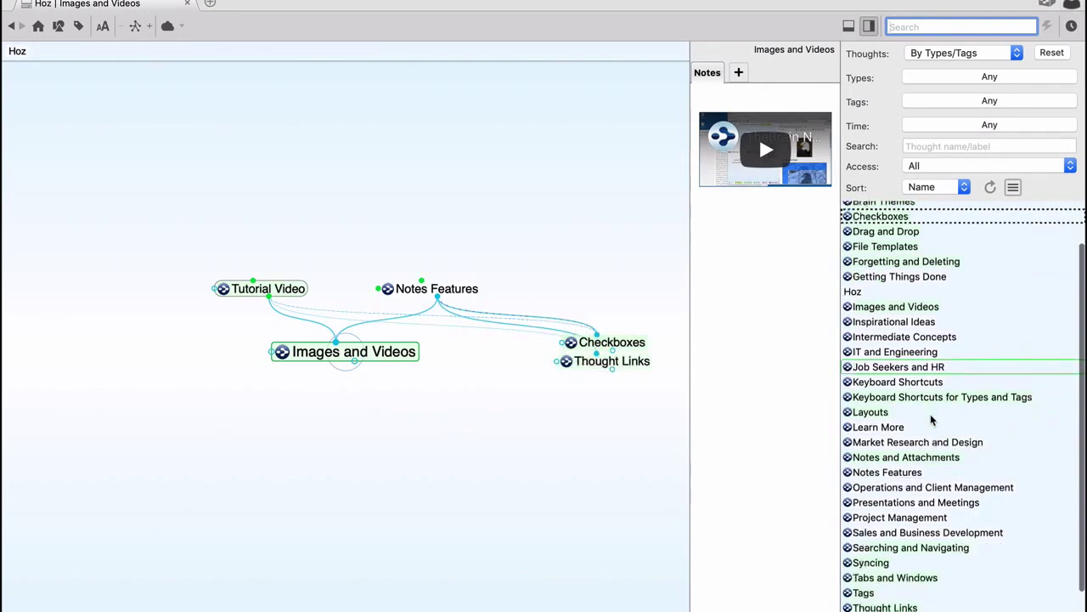
scroll(932, 420, "up", 4)
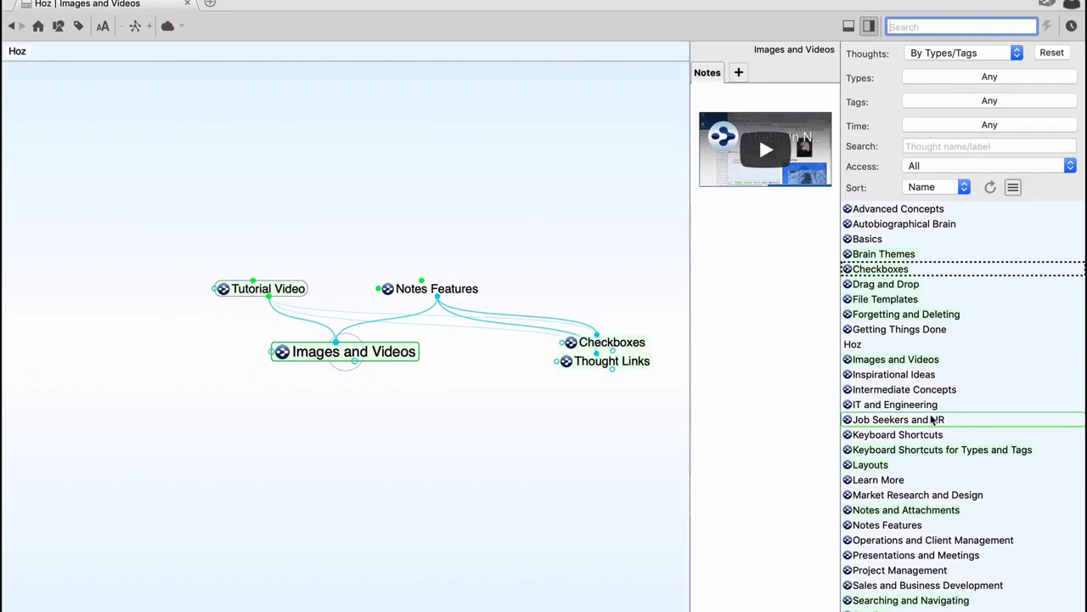
left_click(893, 361)
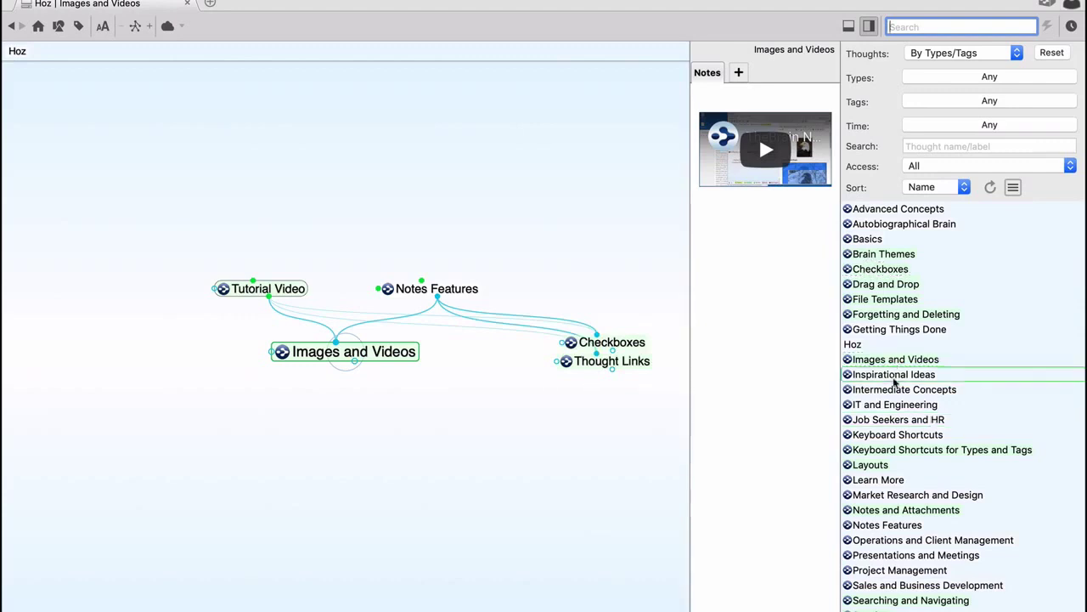
left_click(897, 451)
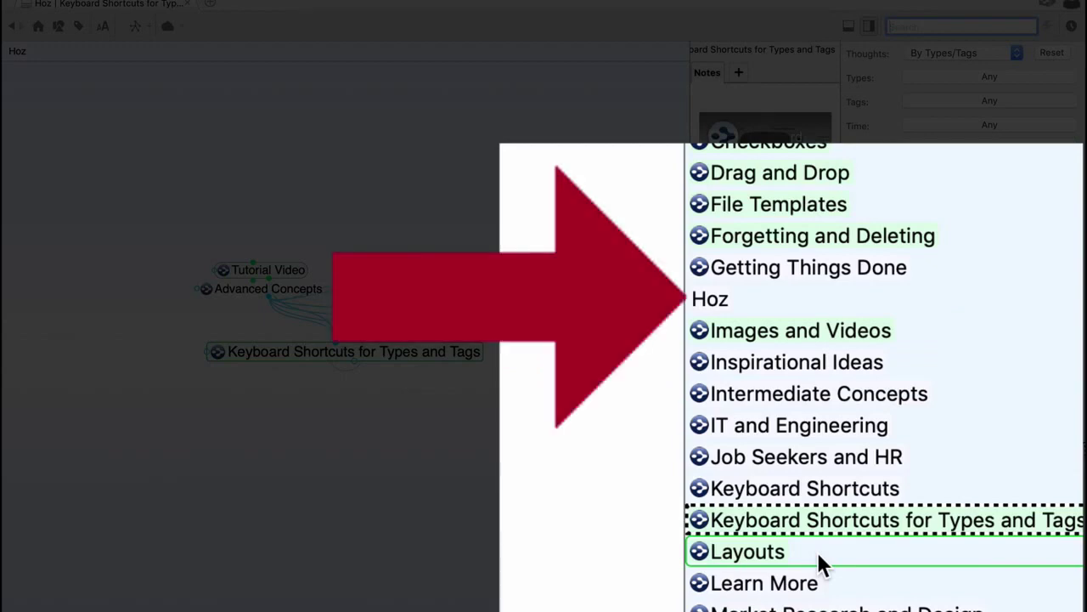
left_click(865, 345)
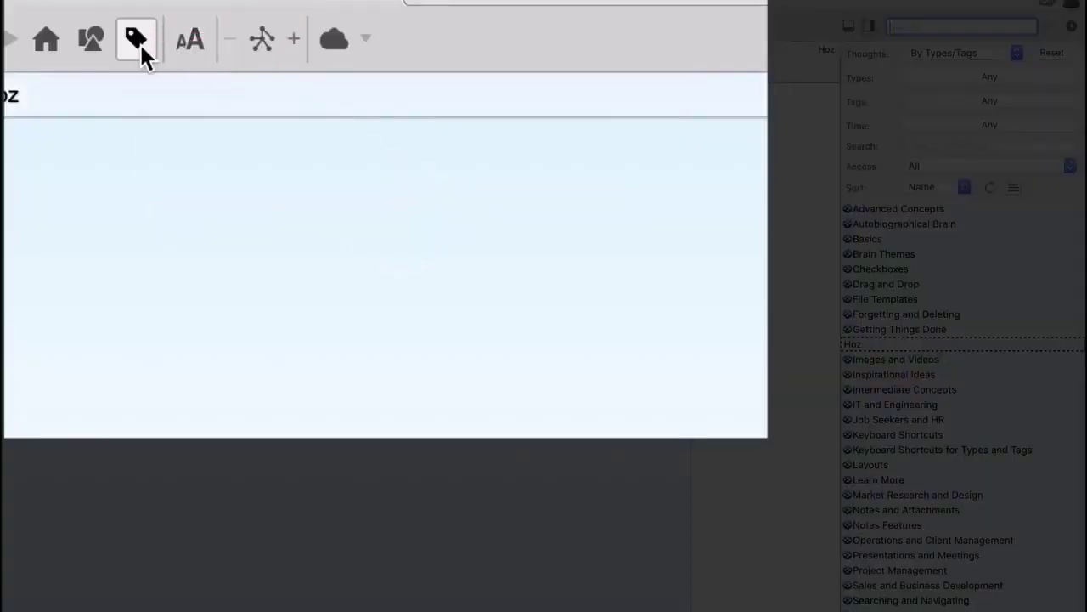
Try the Outline layout for the thought map and return it to the Normal layout.
left_click(256, 38)
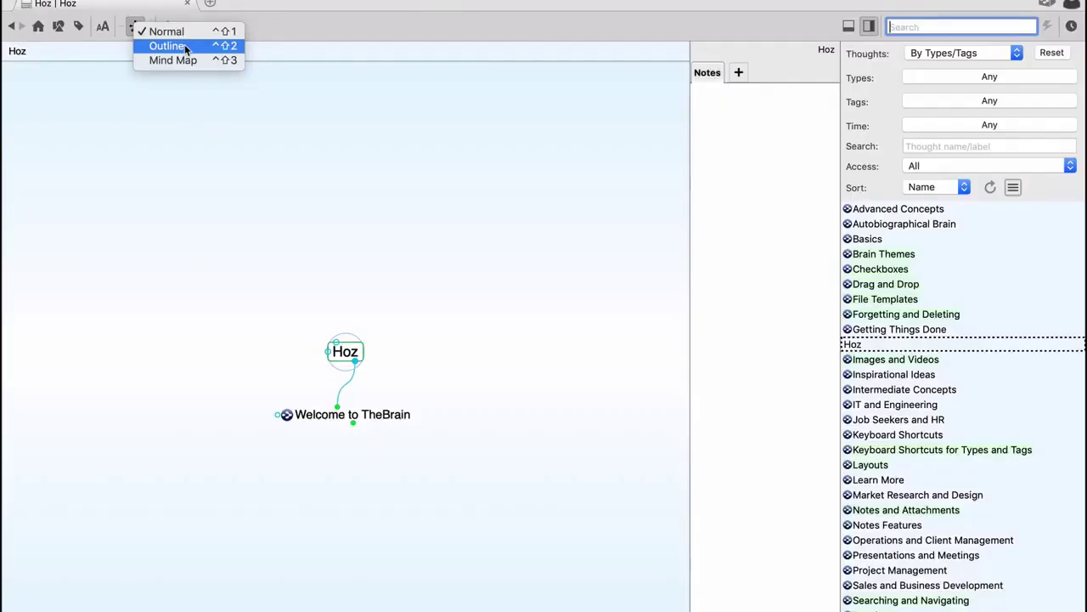
left_click(371, 79)
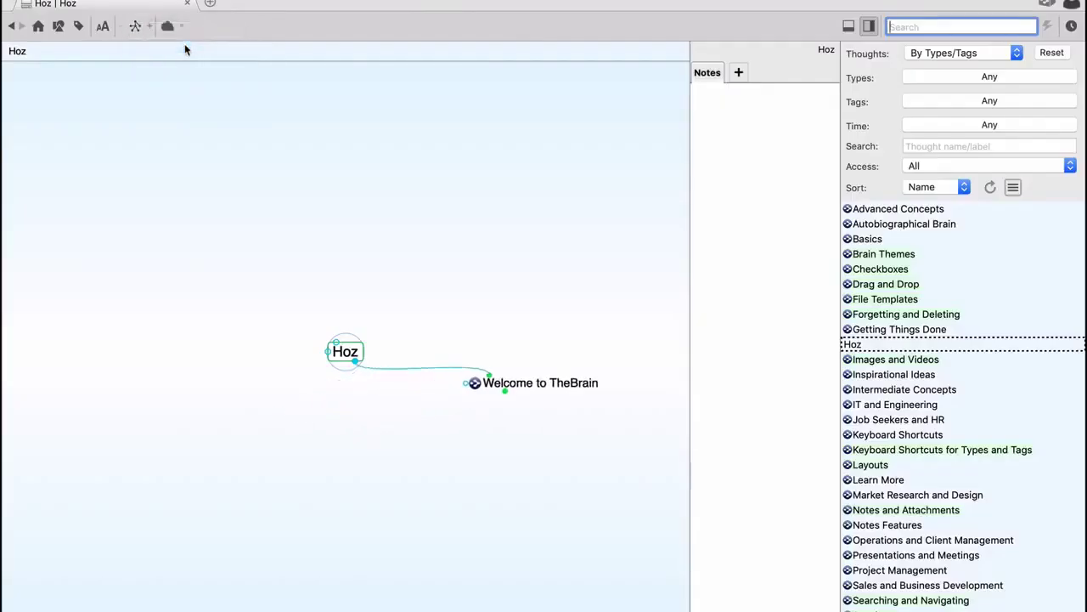
left_click(135, 25)
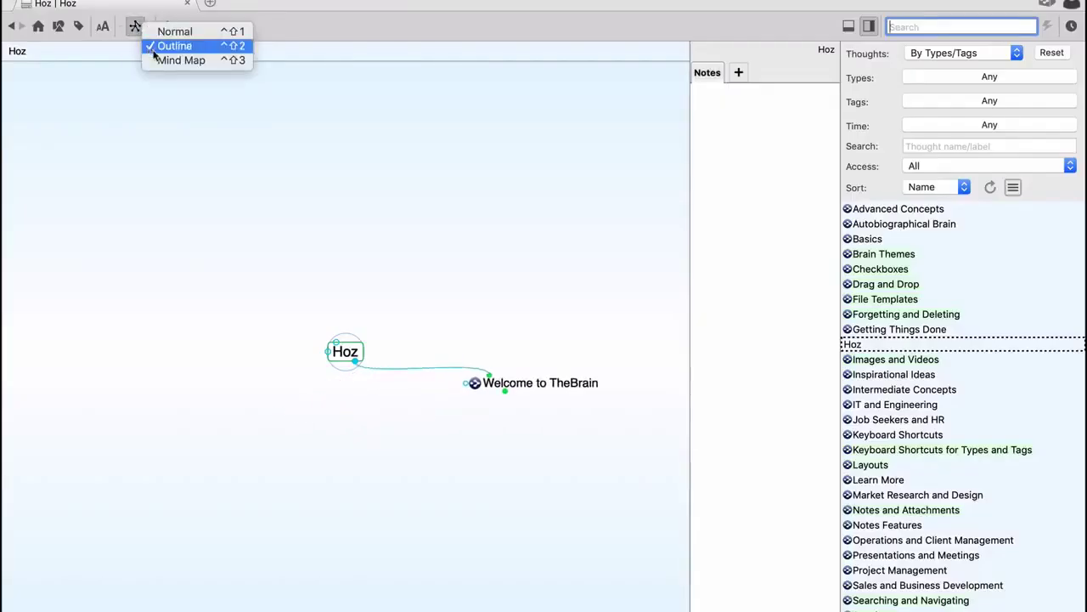
left_click(165, 32)
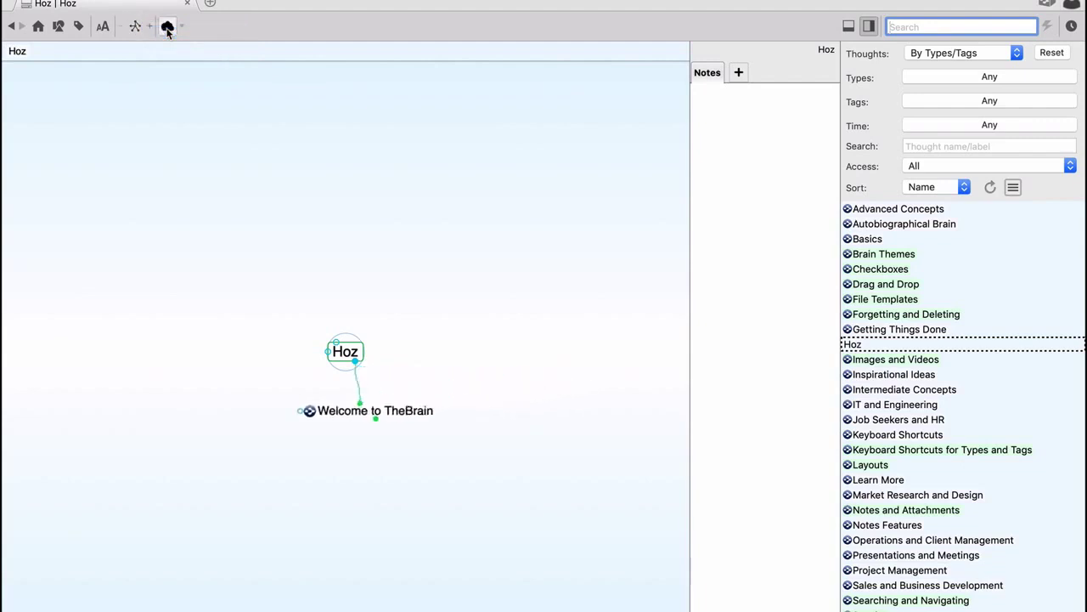
Set the thought map to the Mind Map layout and activate the Drag and Drop thought.
left_click(135, 25)
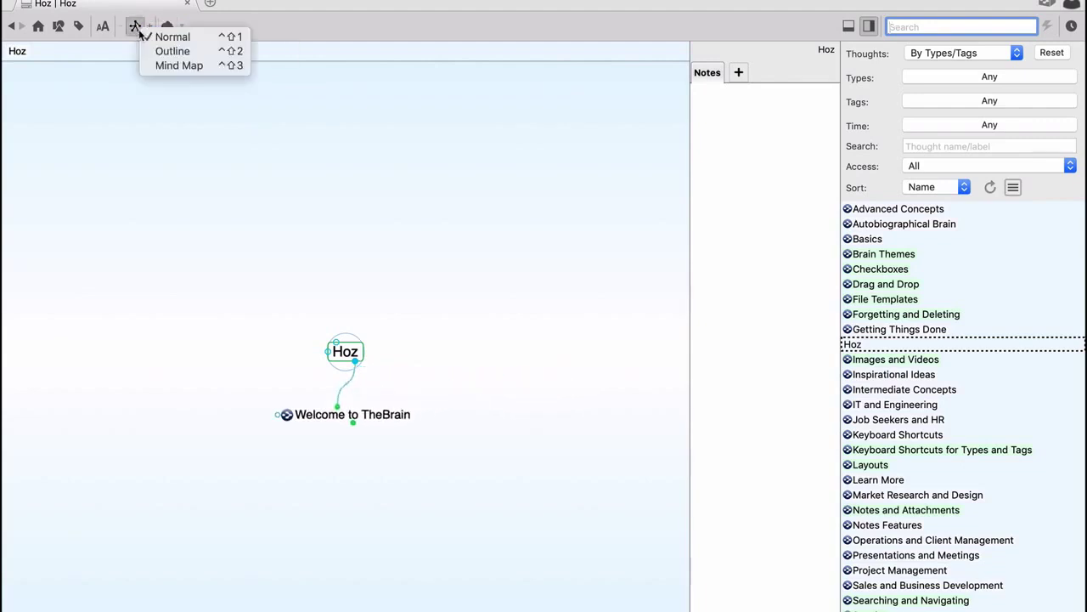
left_click(164, 66)
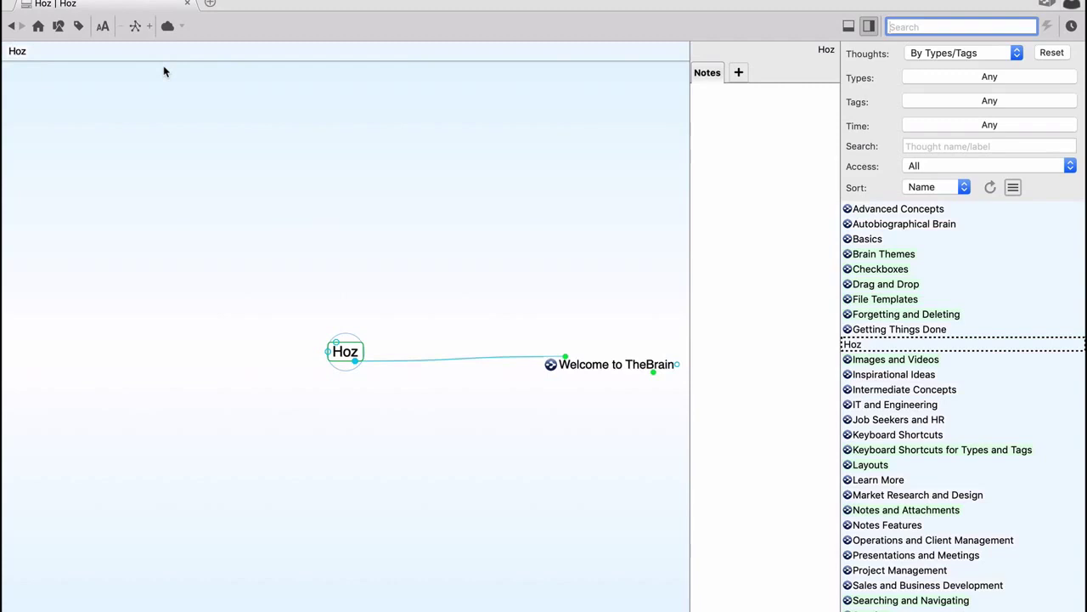
left_click(892, 287)
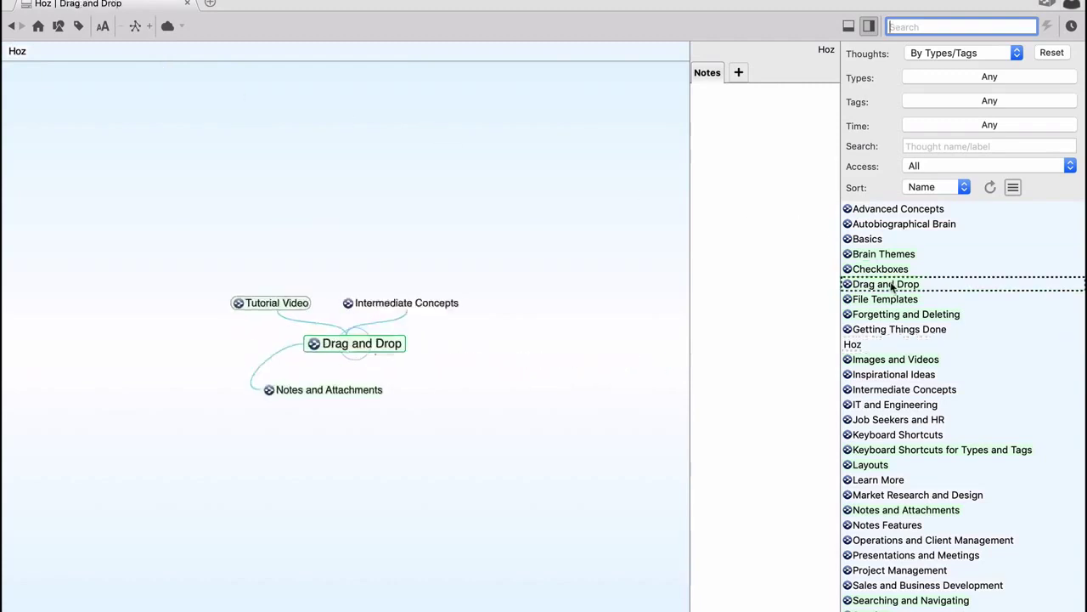
View the Checkboxes, Keyboard Shortcuts for Types and Tags, Layouts, Keyboard Shortcuts, and Job Seekers and HR thoughts one after another.
left_click(879, 269)
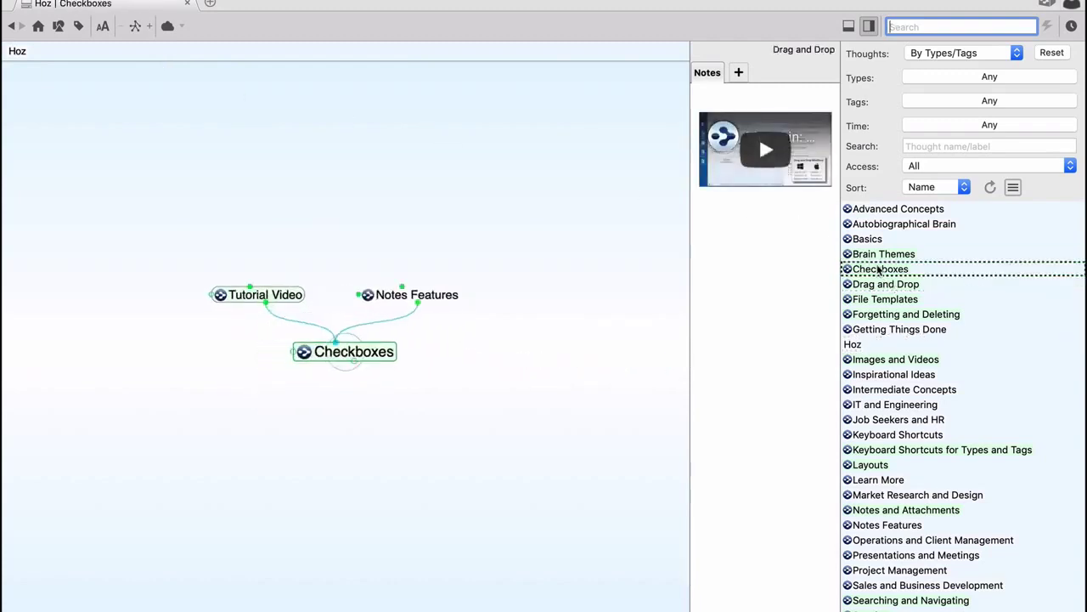
left_click(884, 451)
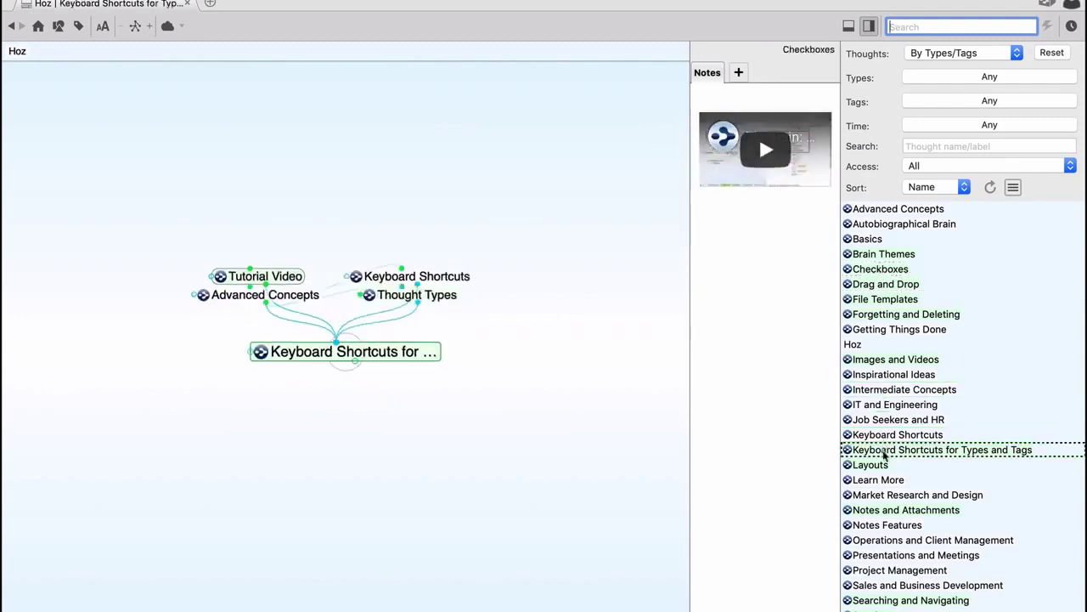
left_click(873, 465)
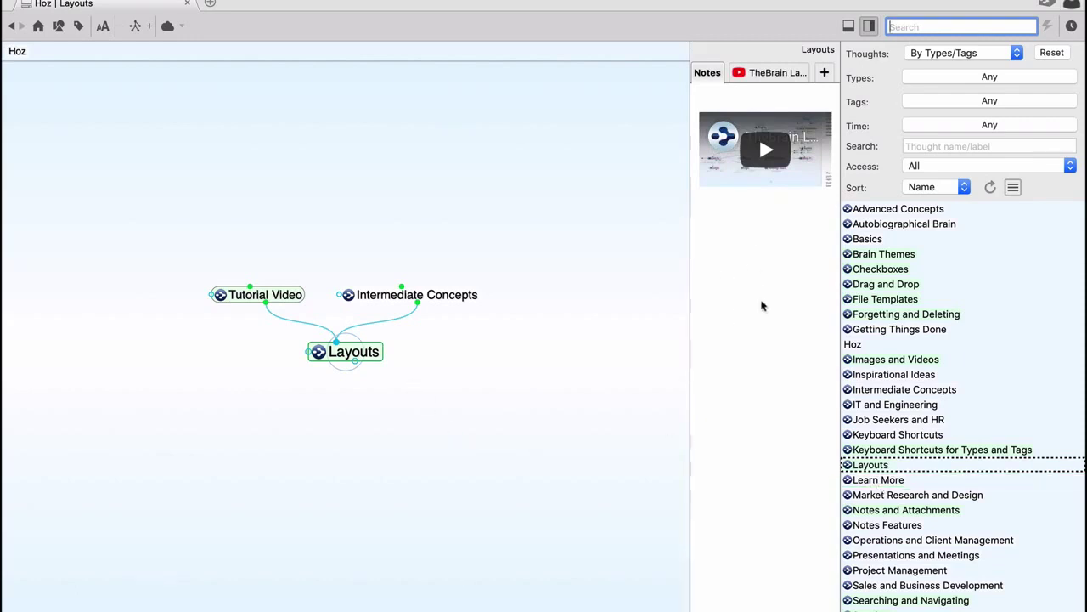
left_click(897, 436)
left_click(898, 420)
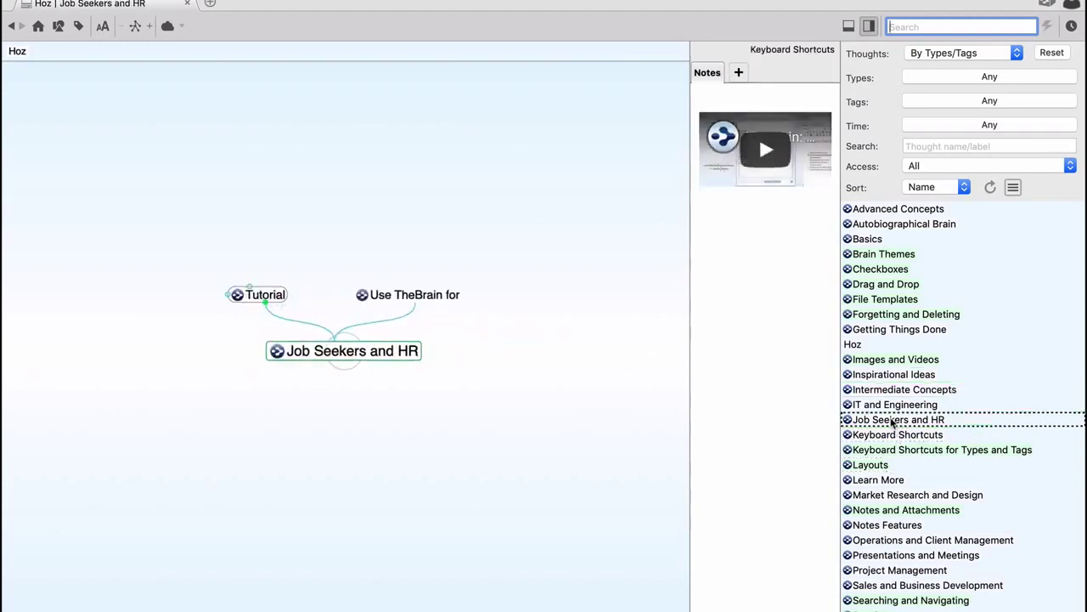
View the Images and Videos and Autobiographical Brain thoughts, and read the notes of the Advanced Concepts thought.
left_click(882, 361)
left_click(885, 223)
left_click(886, 210)
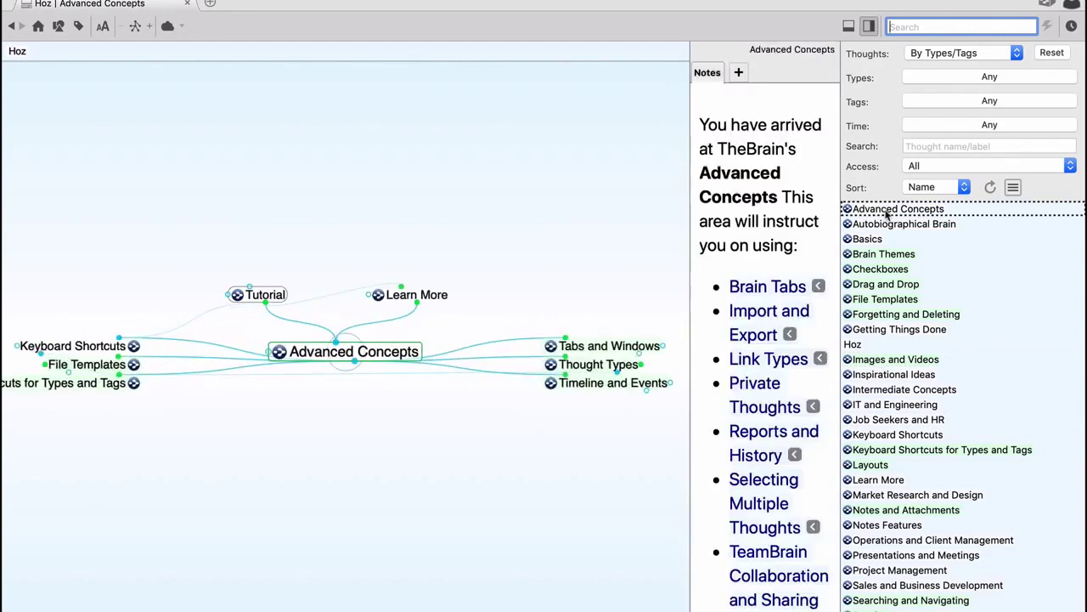
scroll(776, 372, "down", 3)
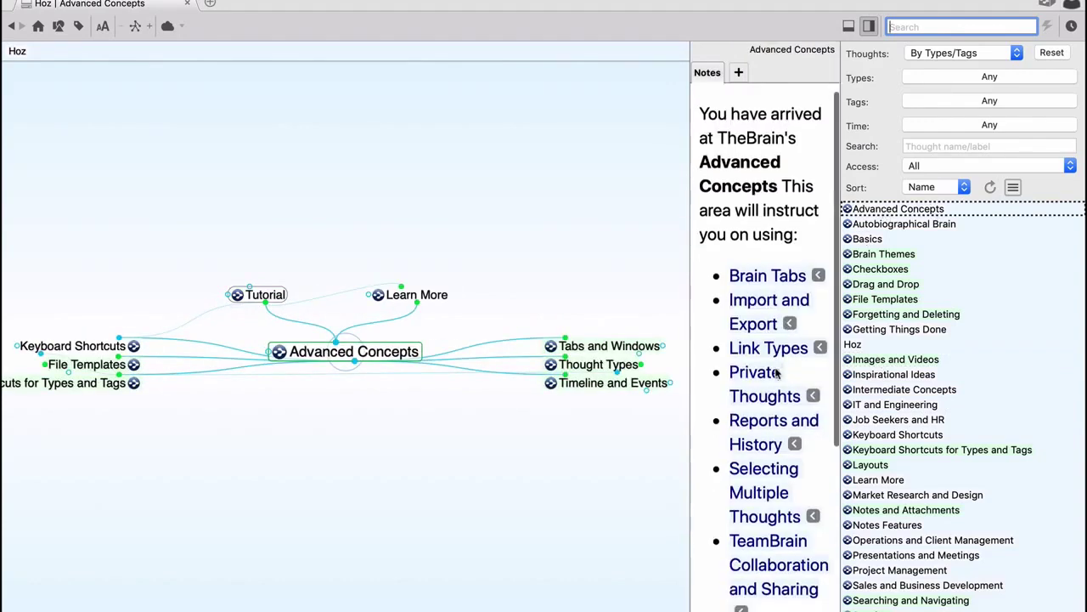
scroll(776, 372, "down", 3)
scroll(776, 372, "up", 6)
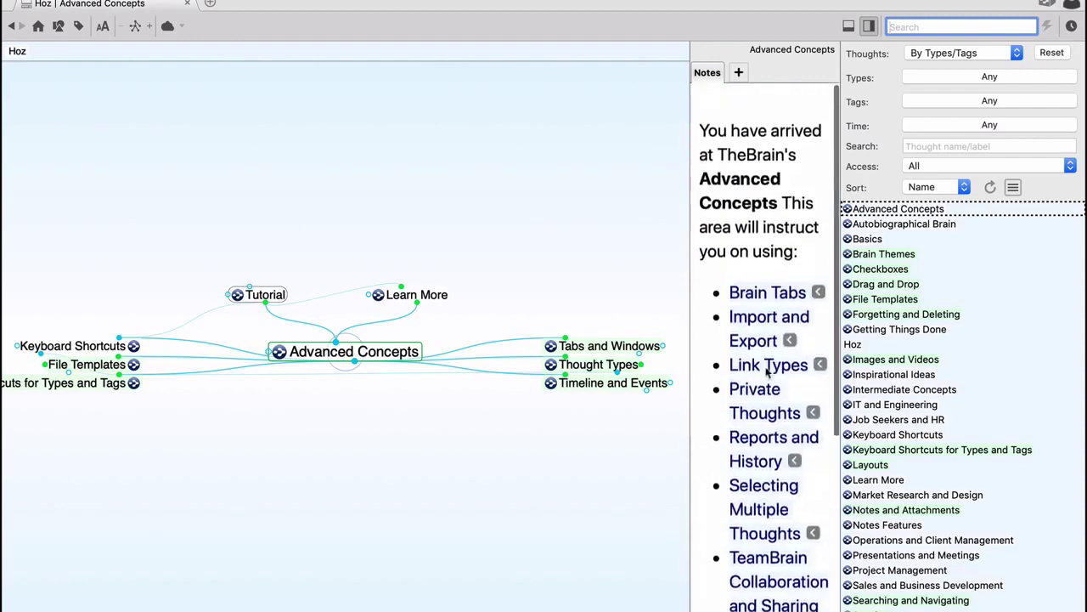
Switch the thought map of Advanced Concepts to the Outline layout and from there to the Normal layout.
left_click(135, 27)
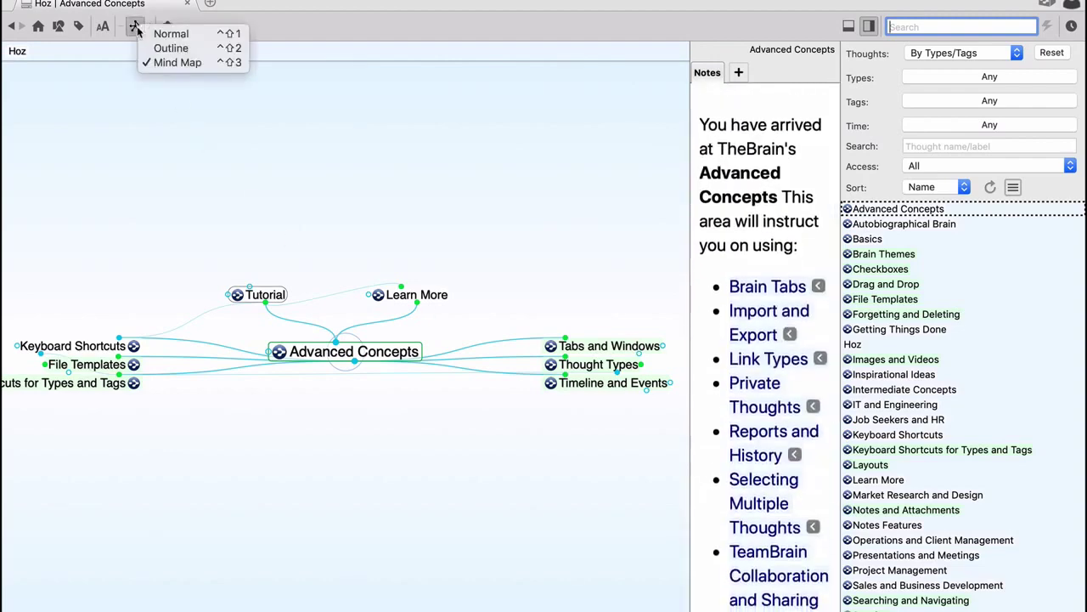
left_click(170, 34)
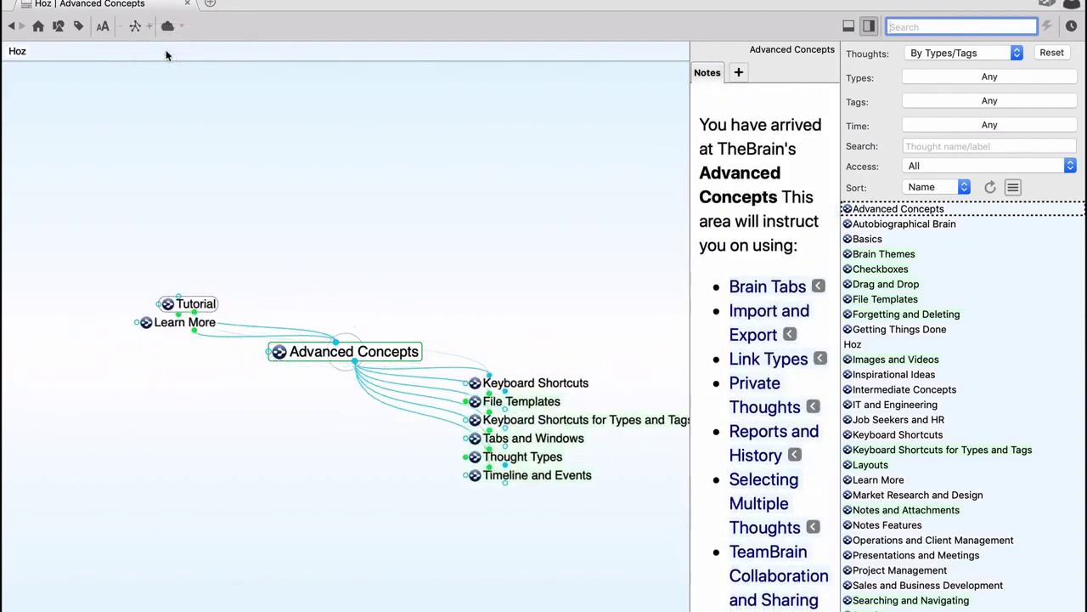
left_click(136, 28)
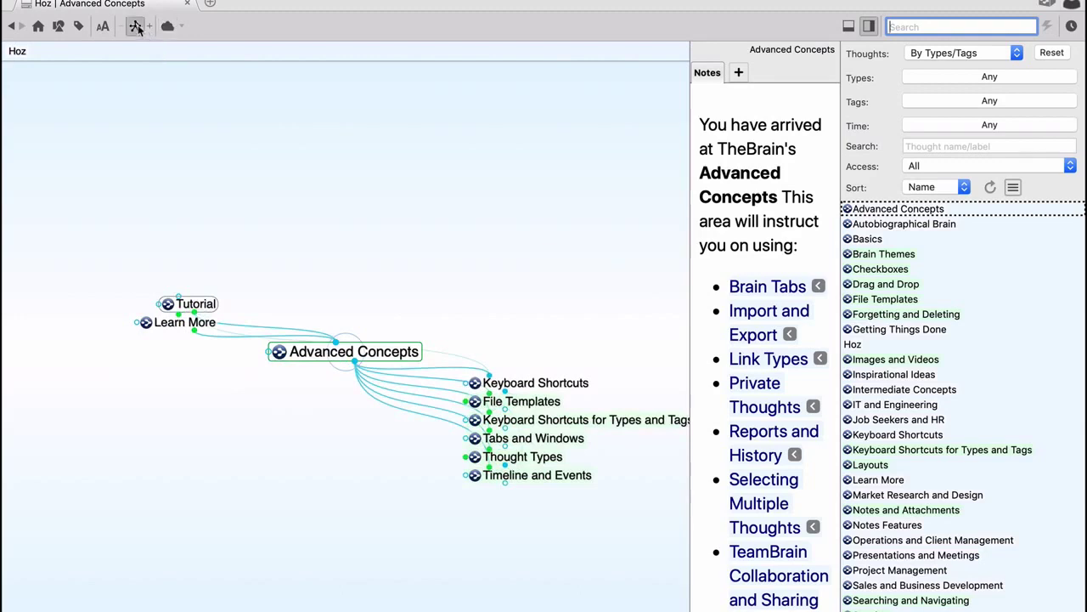
left_click(161, 34)
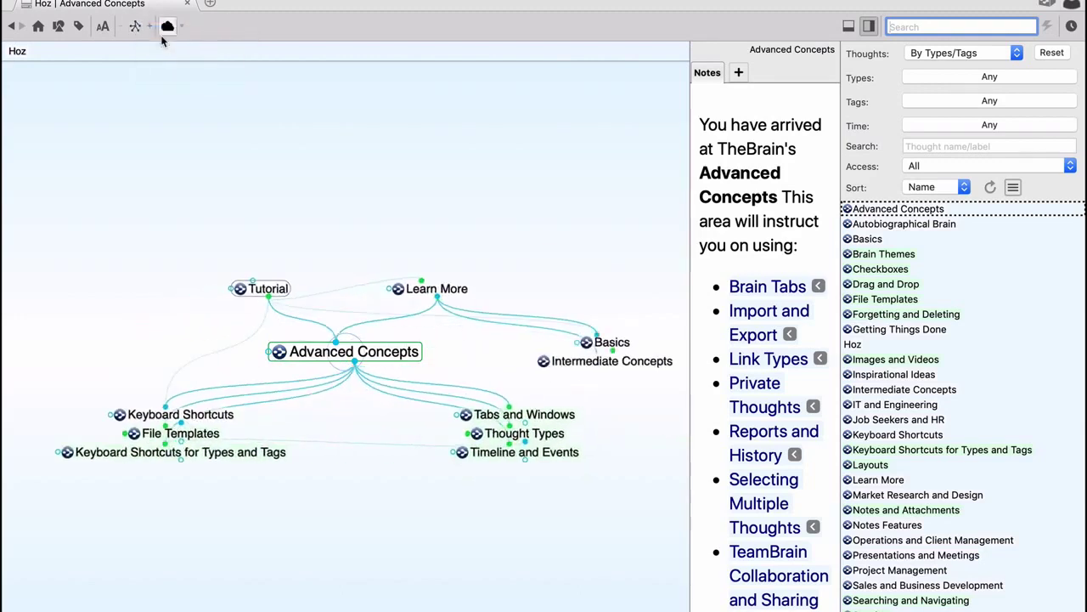
Try the Mind Map layout on the Advanced Concepts thought map and return it to the Normal layout.
left_click(135, 26)
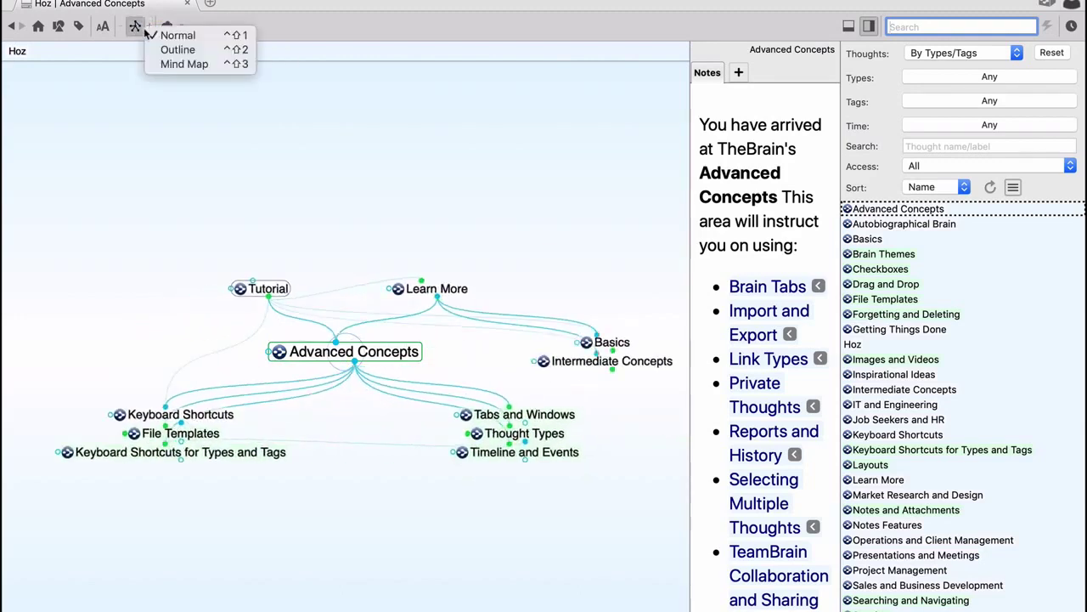
left_click(164, 64)
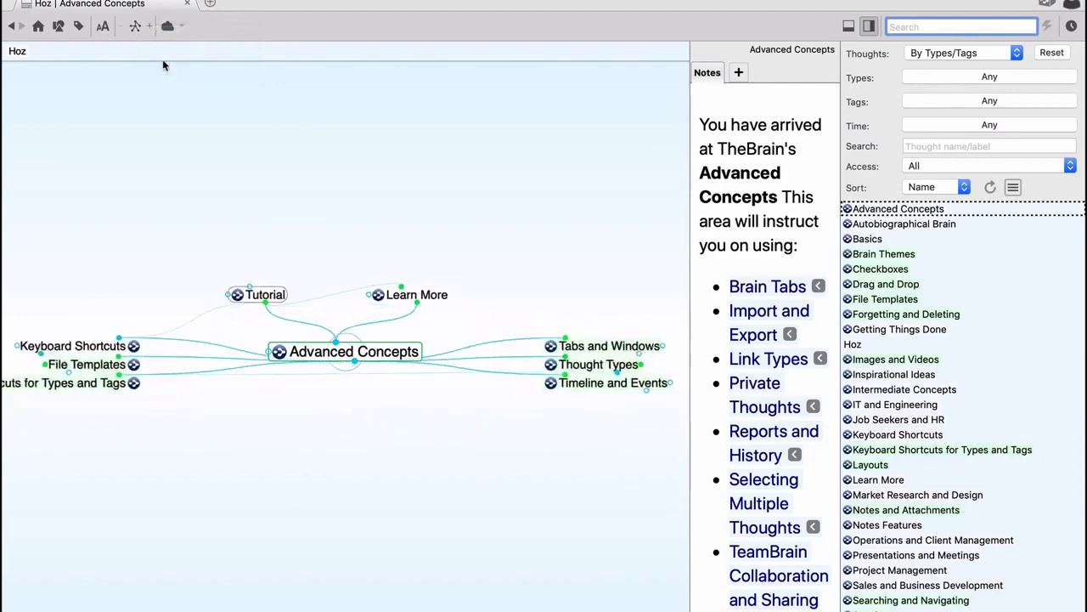
left_click(136, 26)
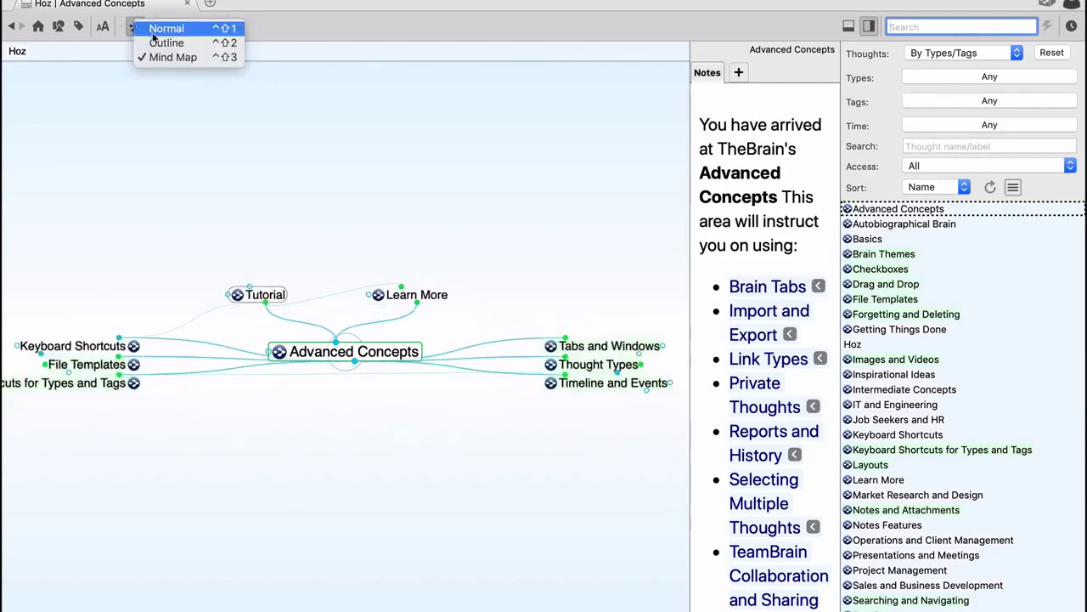
left_click(162, 30)
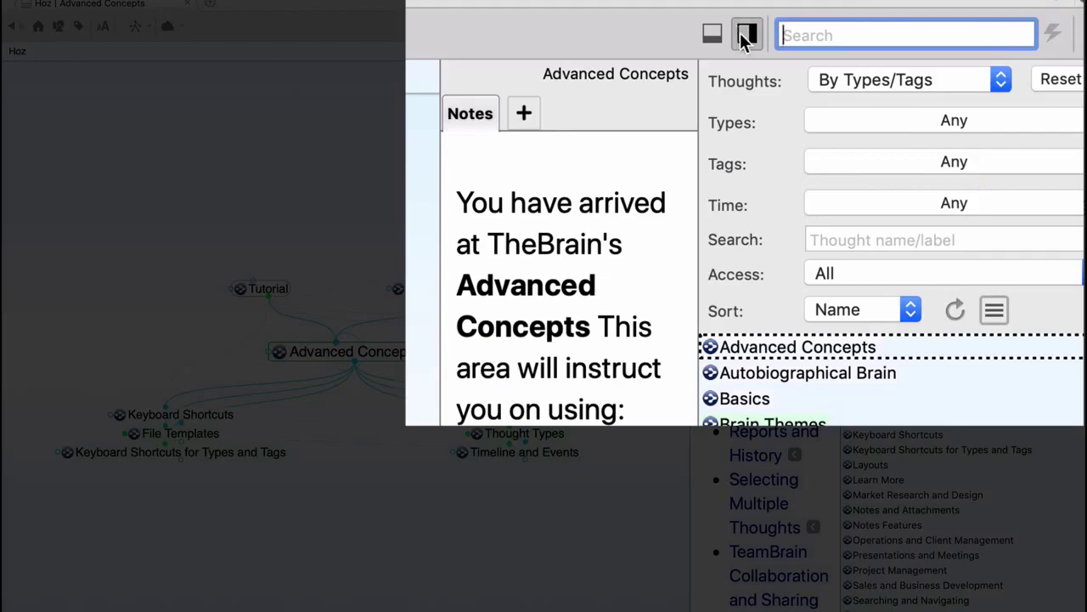
Hide the thoughts report and the notes area so that the thought map fills the window.
left_click(868, 27)
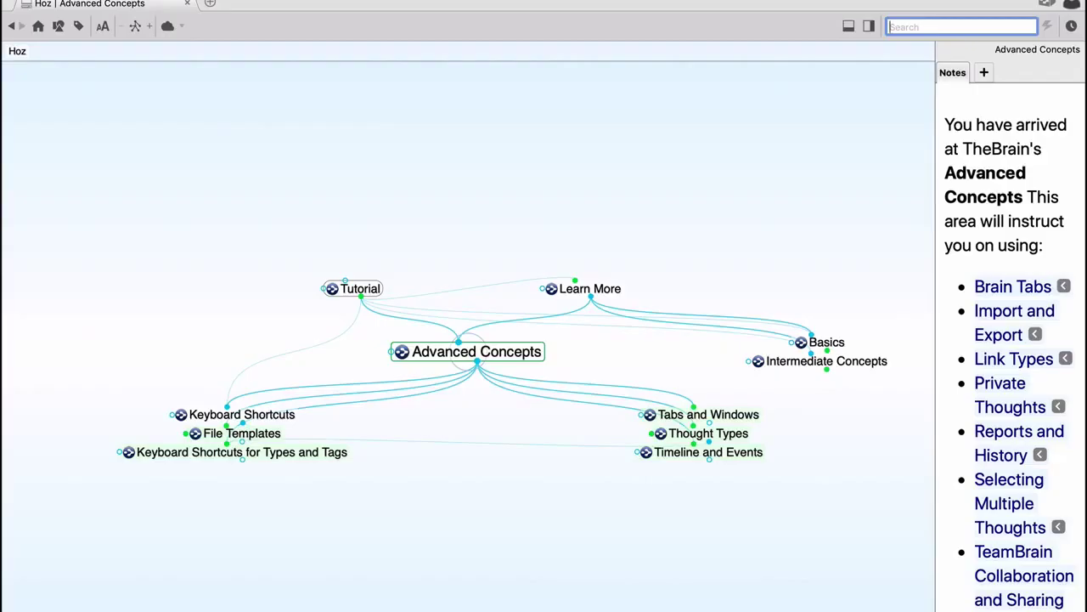
key("F9")
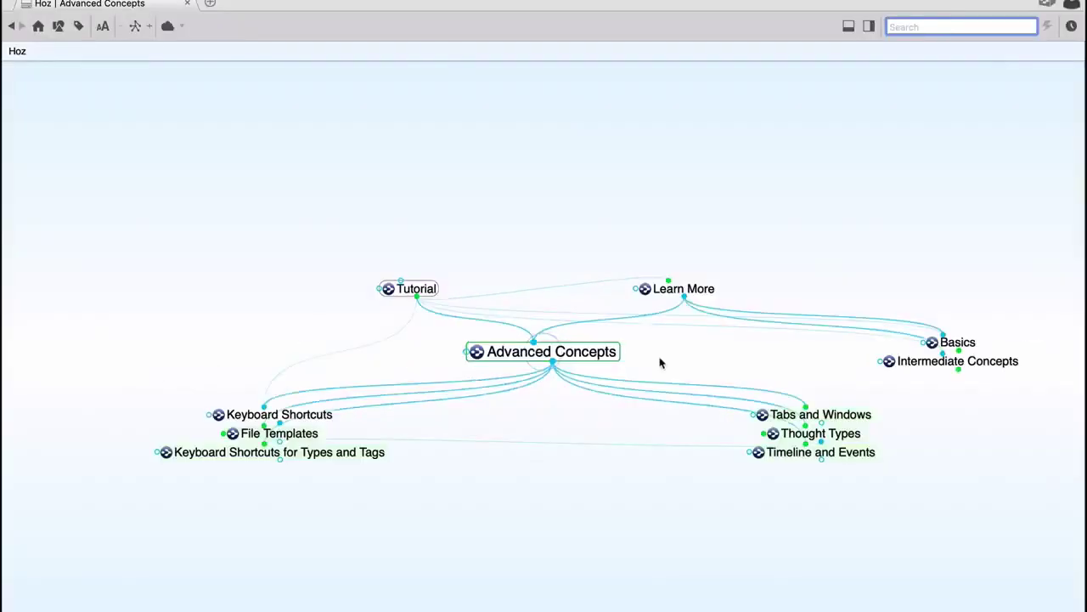
Examine the name field and text colour palette in the Advanced Concepts thought's properties, and close them without changes.
left_click(572, 358)
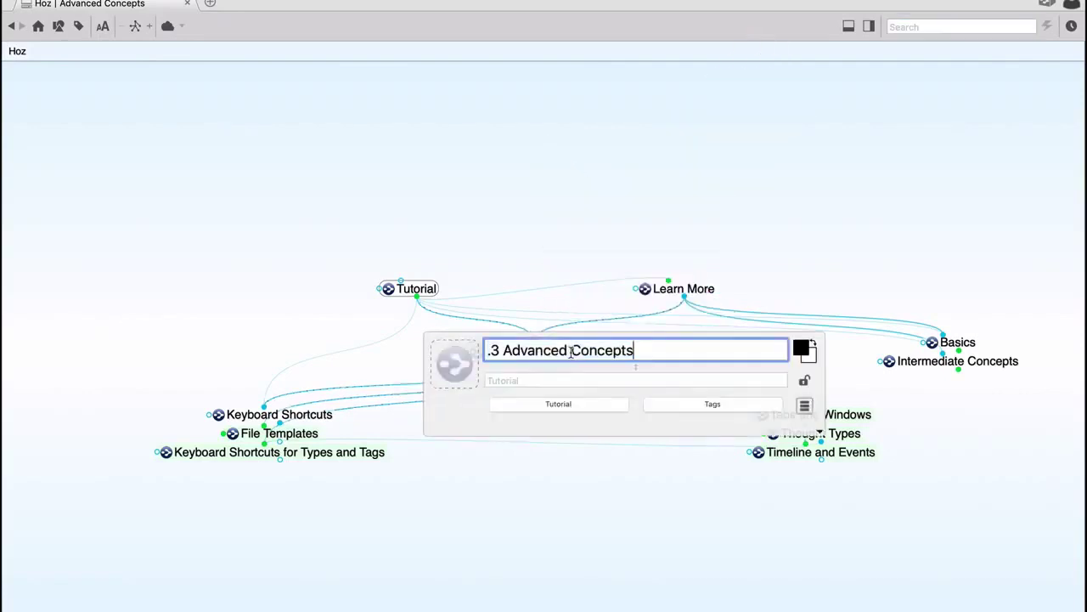
left_click_drag(678, 348, 446, 348)
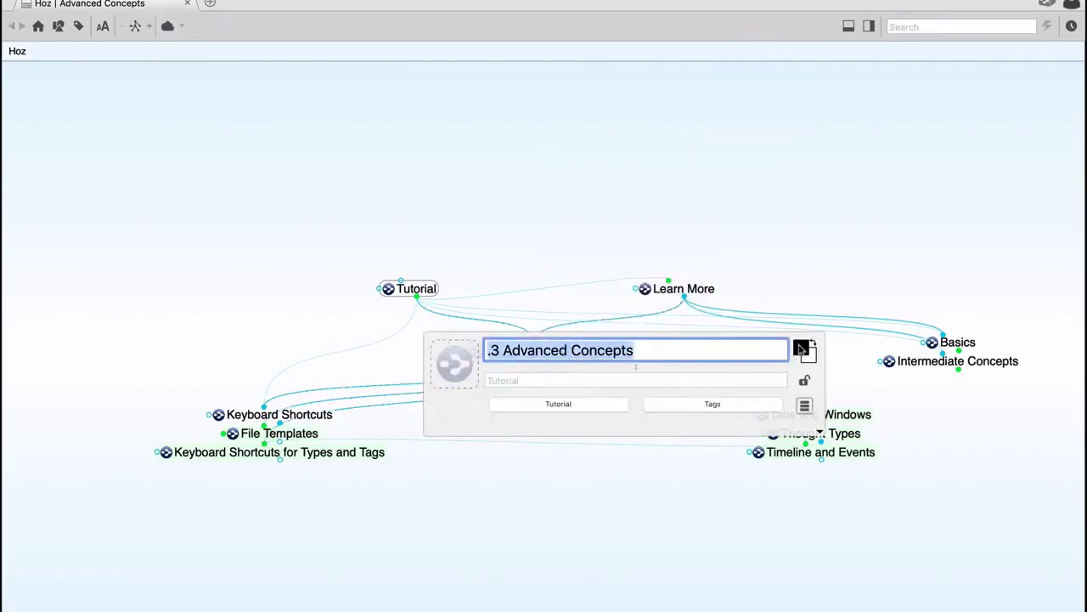
left_click(801, 348)
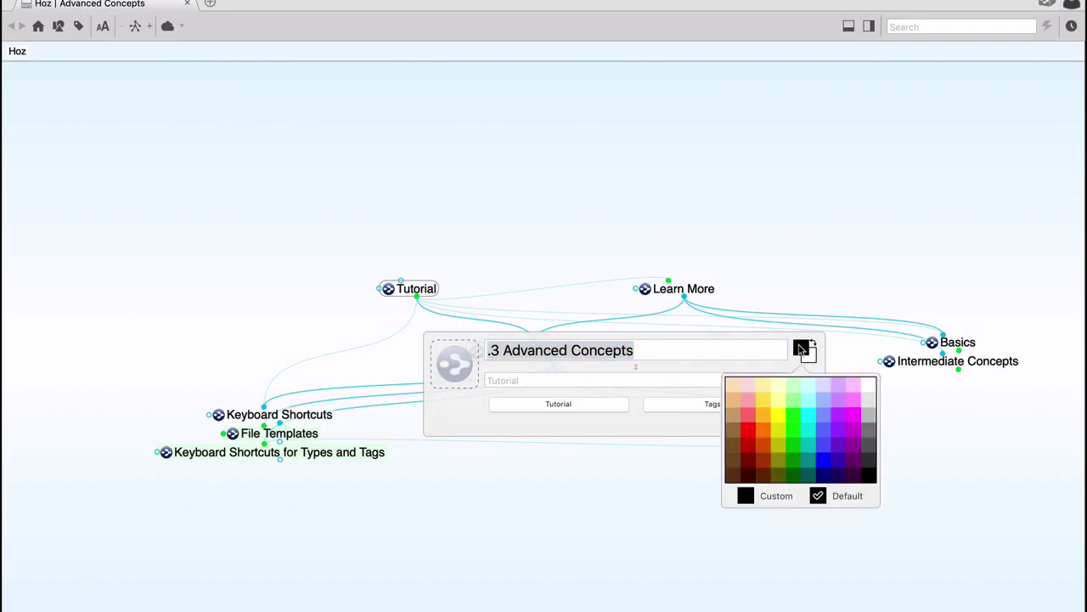
left_click(825, 286)
left_click(804, 279)
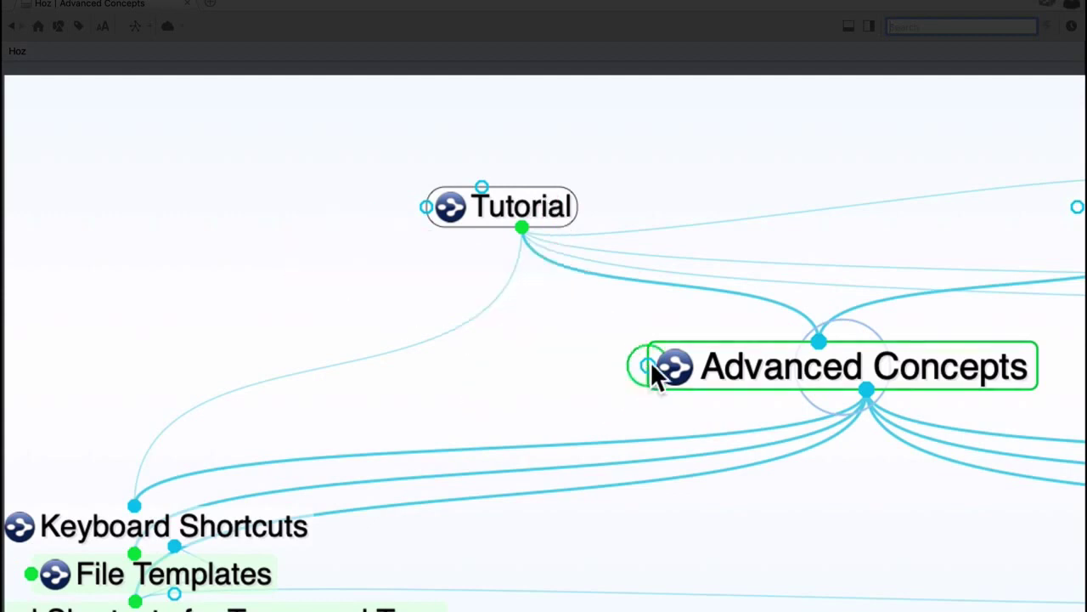
Create a jump thought named "Thought" linked to Advanced Concepts.
left_click_drag(647, 361, 246, 274)
left_click_drag(310, 317, 295, 305)
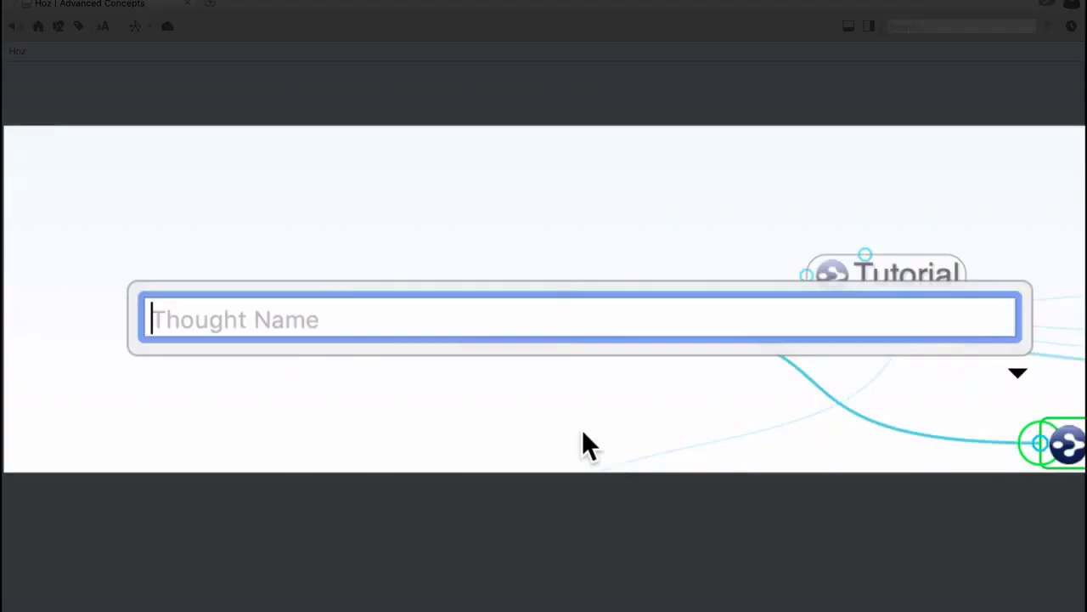
type("Thought")
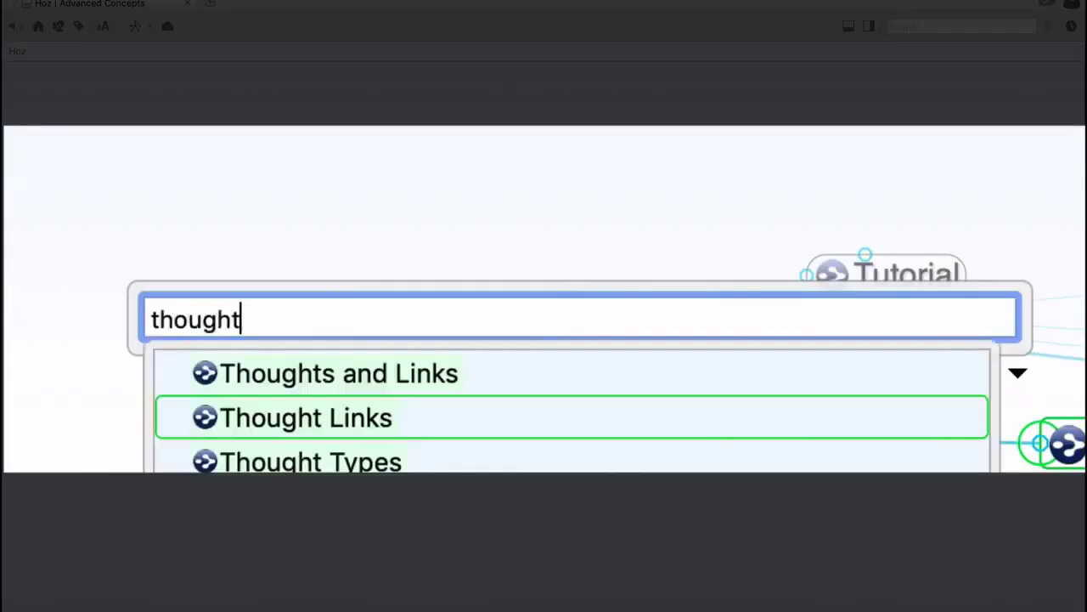
key("Return")
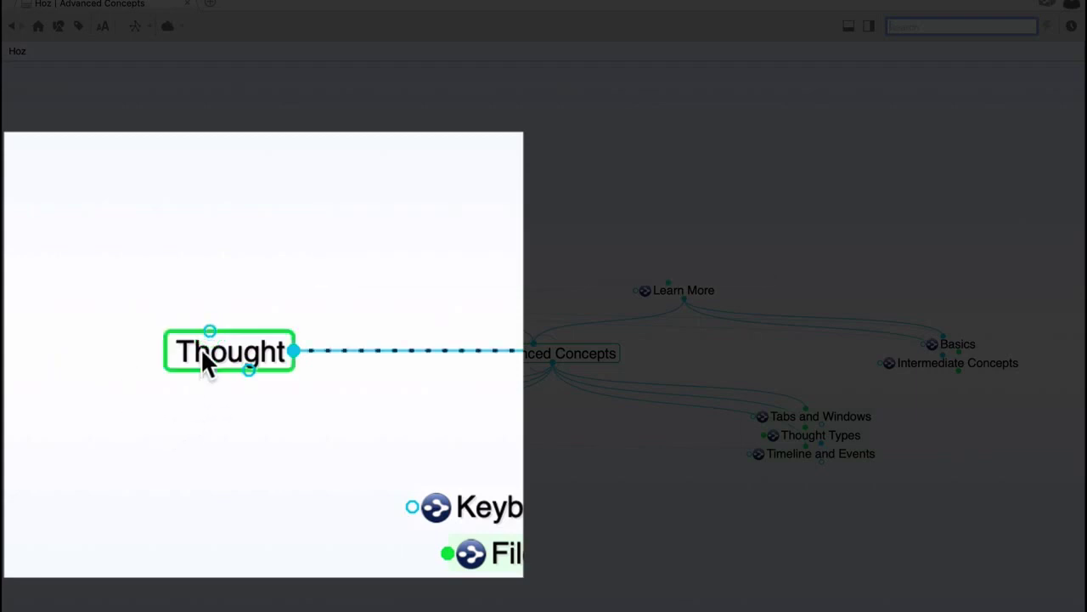
Create a child thought named "Thought 2" under the jump thought named Thought.
right_click(124, 356)
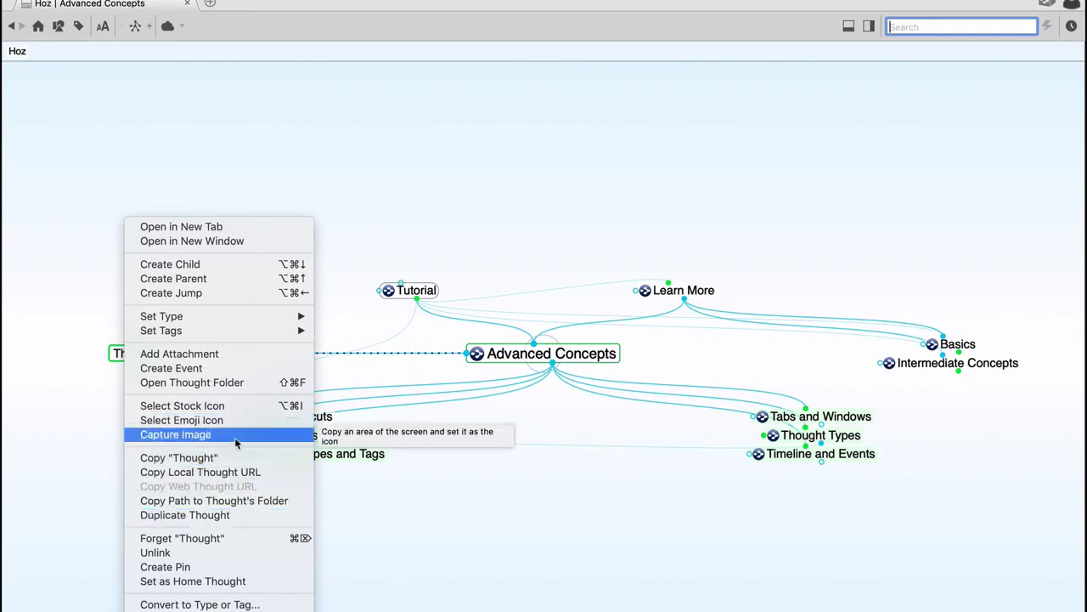
left_click(188, 267)
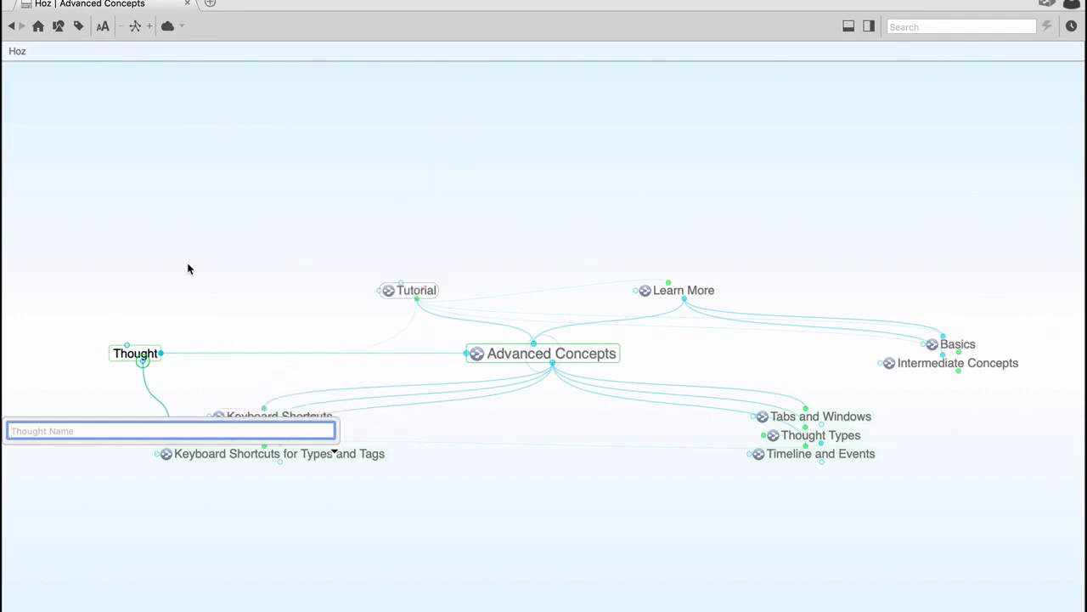
type("thought")
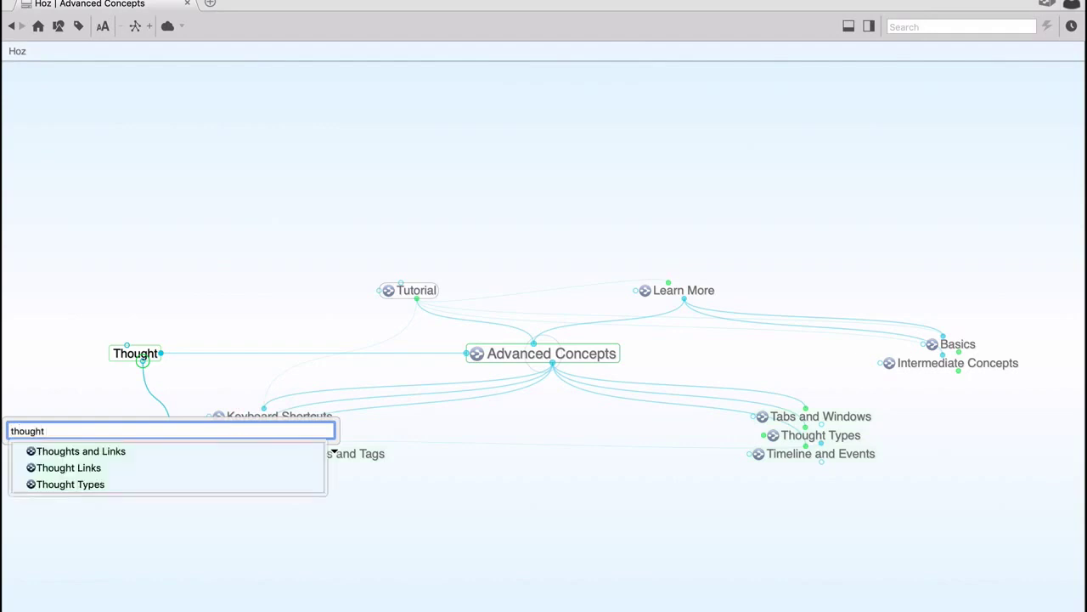
type(" 2")
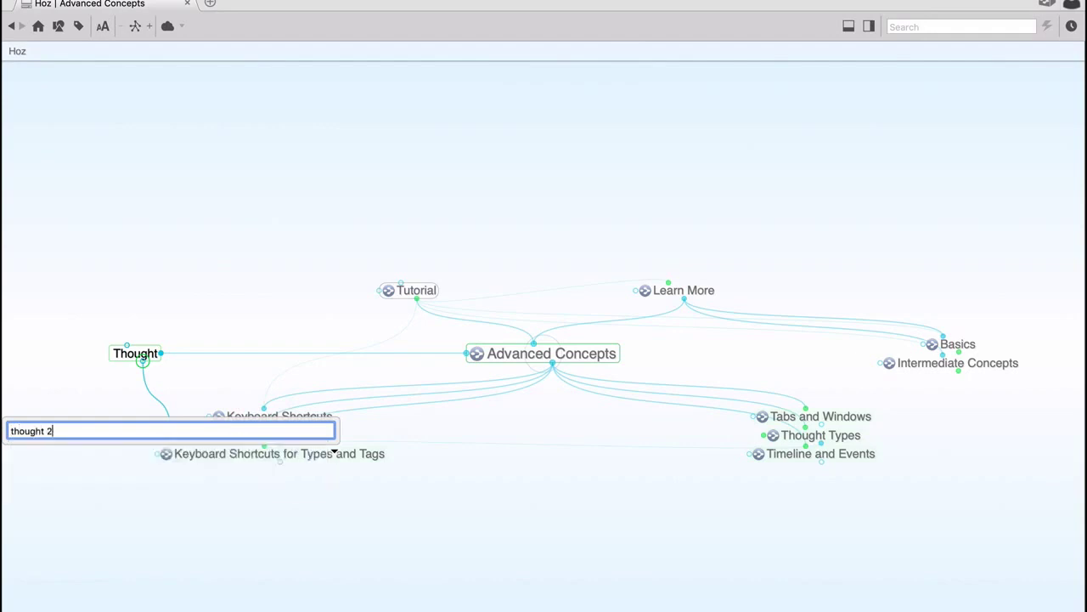
key("Escape")
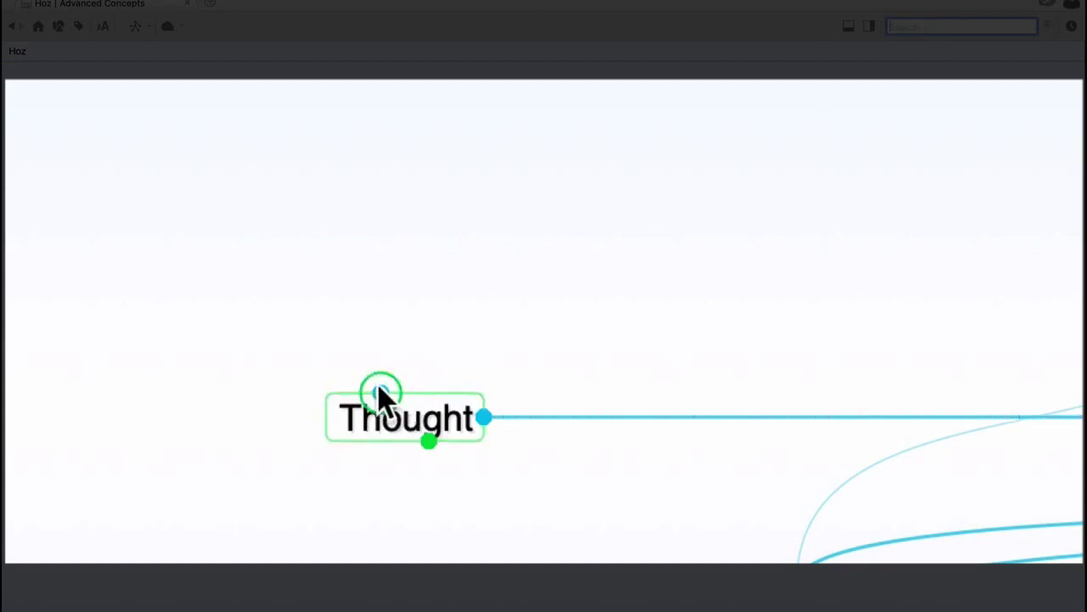
Create a parent thought named "Thought 3" above the jump thought named Thought.
left_click_drag(380, 393, 516, 202)
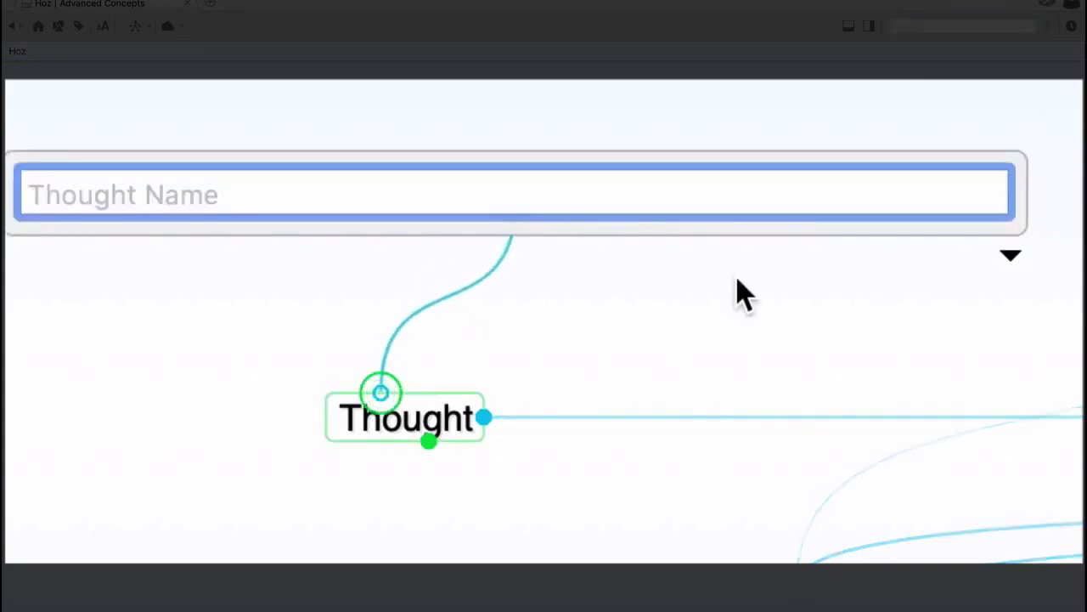
type("thought 3")
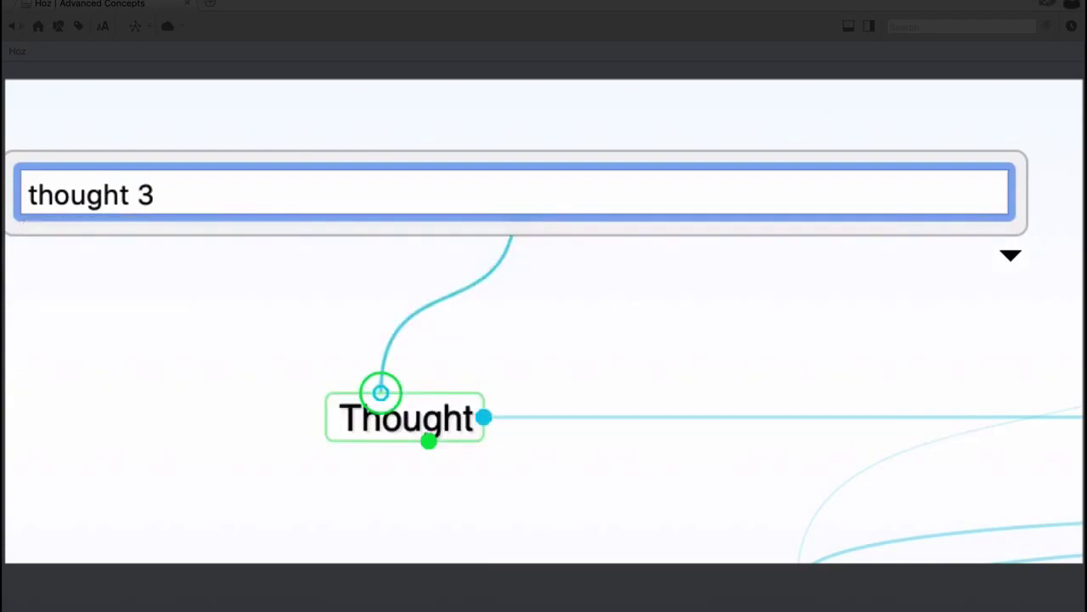
key("Escape")
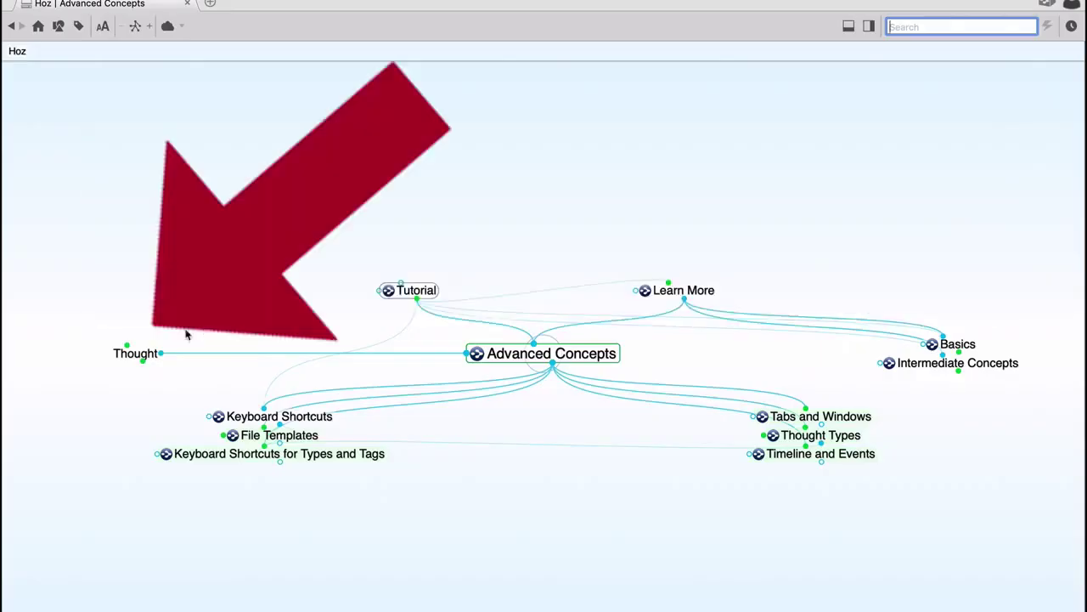
Make the jump thought named Thought active and create a child thought named "Thoughts 4" under Thought 2.
left_click(132, 355)
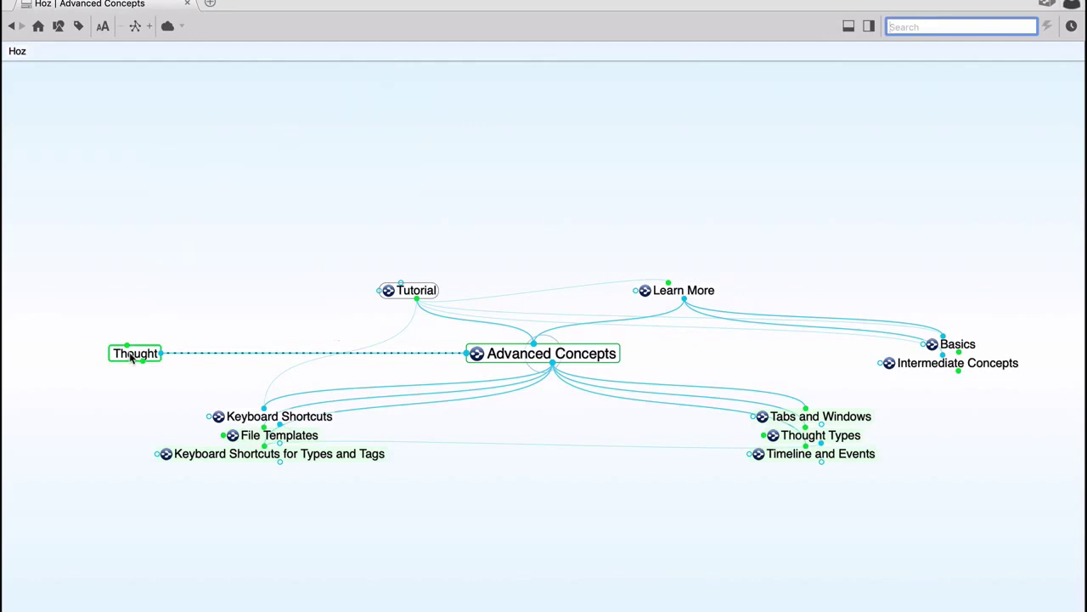
left_click(131, 355)
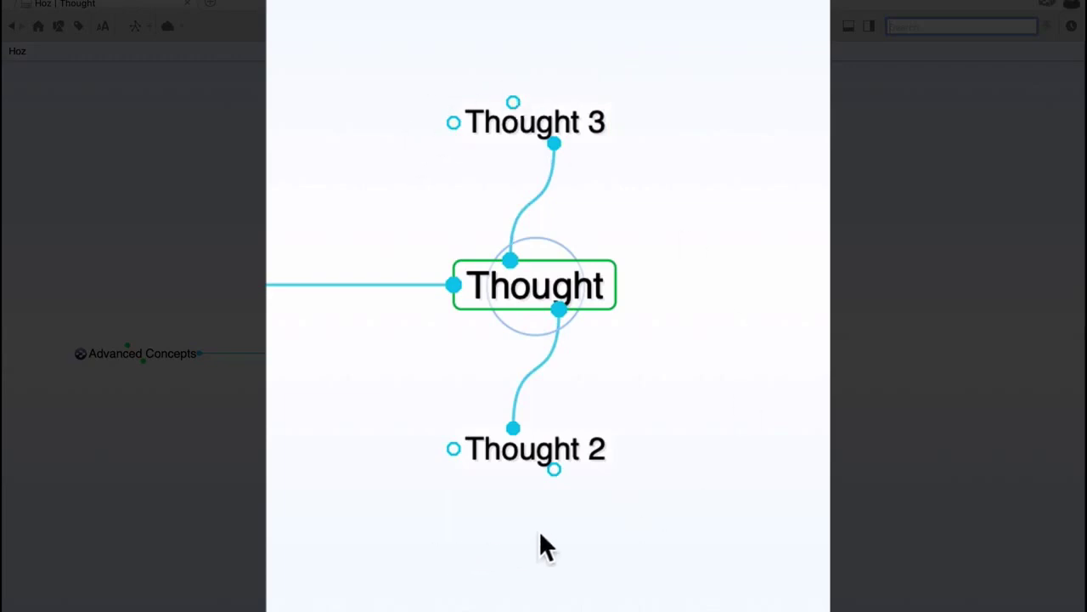
left_click_drag(554, 469, 614, 611)
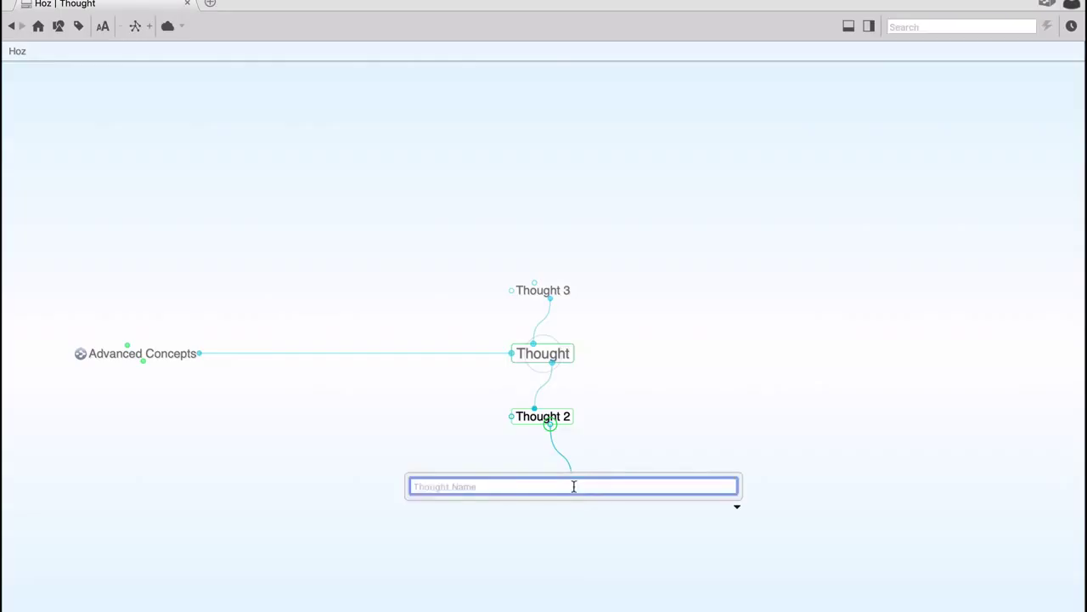
type("thought")
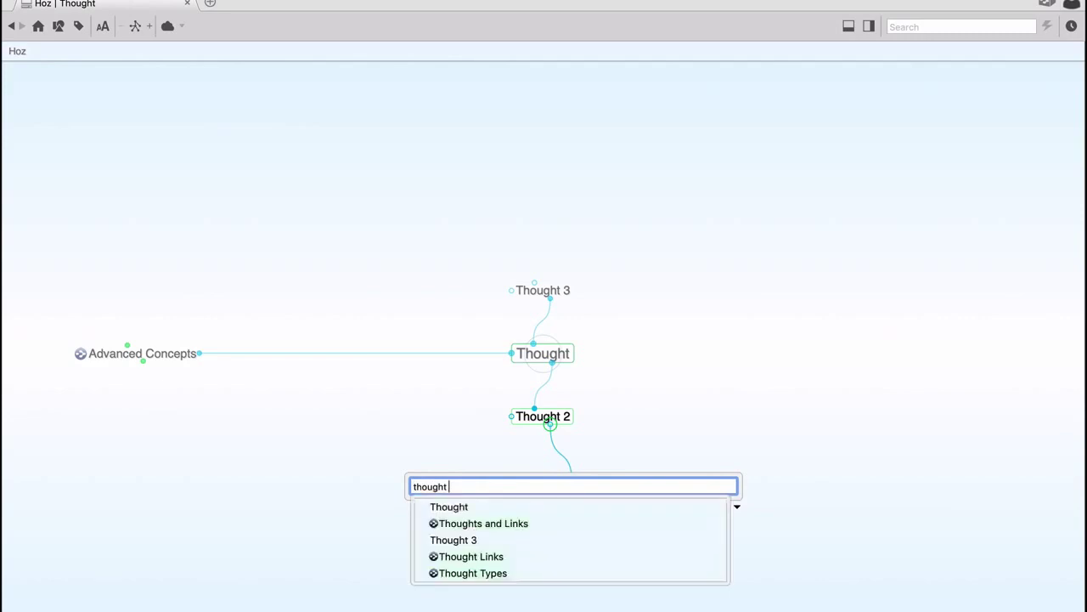
type("s a")
key("Escape")
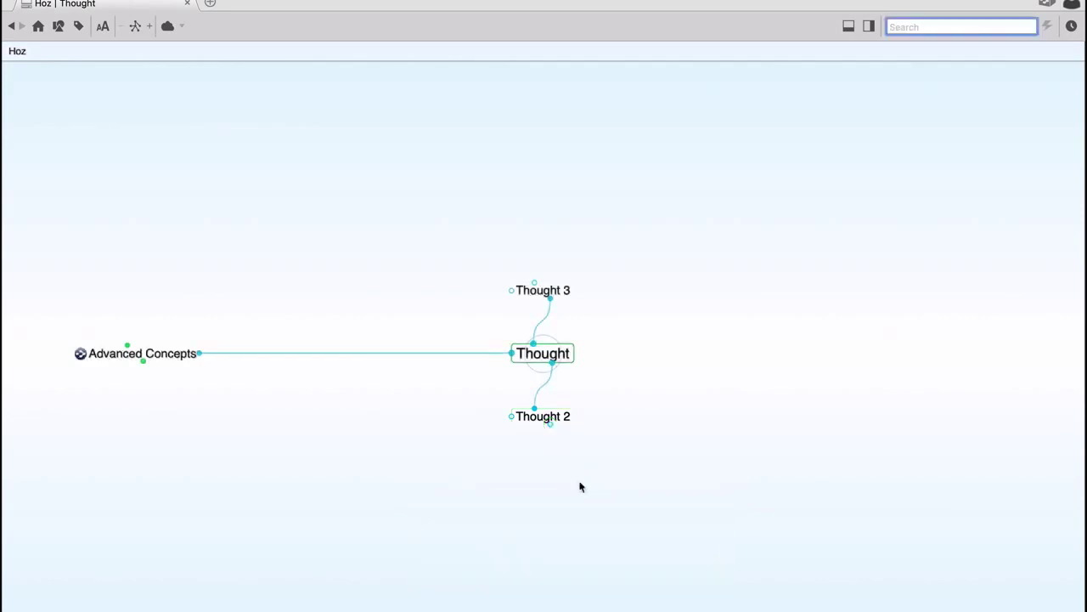
Create a jump thought named "Thought 5" linked to Thought 2.
left_click_drag(512, 417, 468, 466)
type("thought")
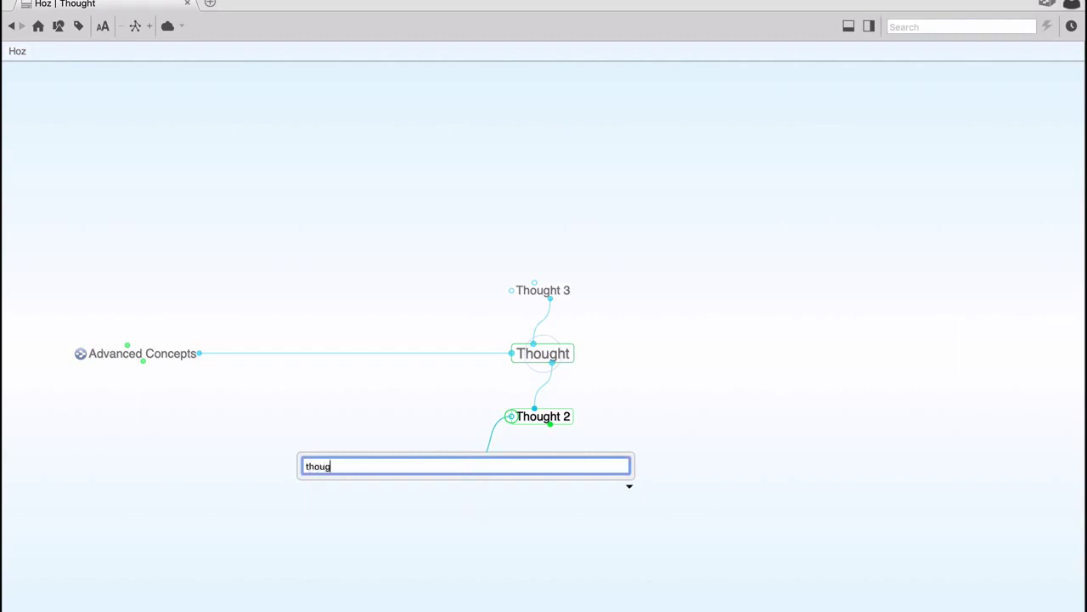
type(" 4")
key("Escape")
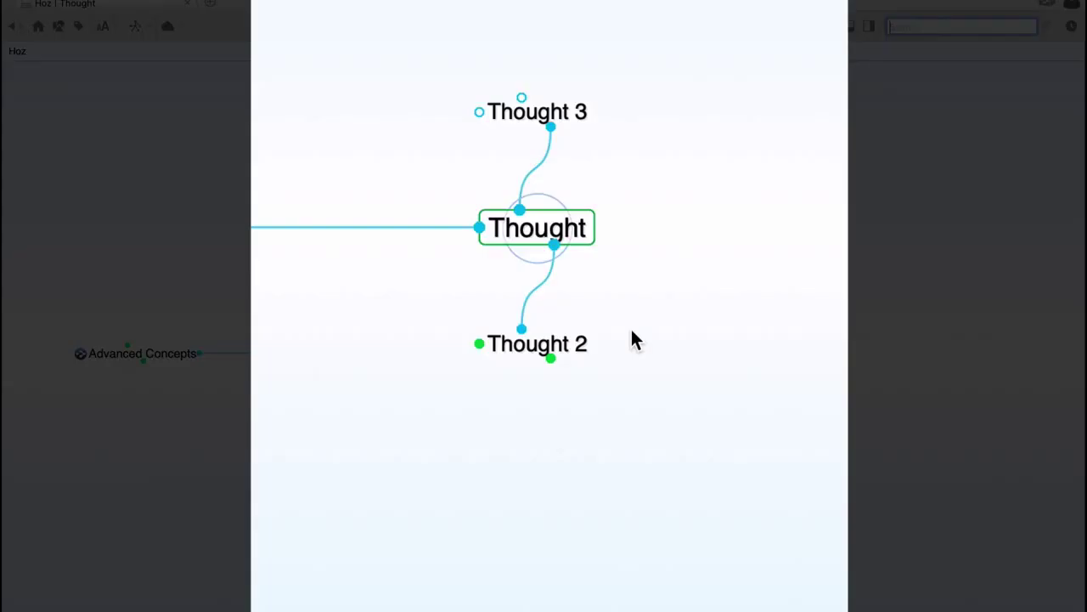
View the links around Thought 2, and go back through Thought to Advanced Concepts.
left_click(537, 414)
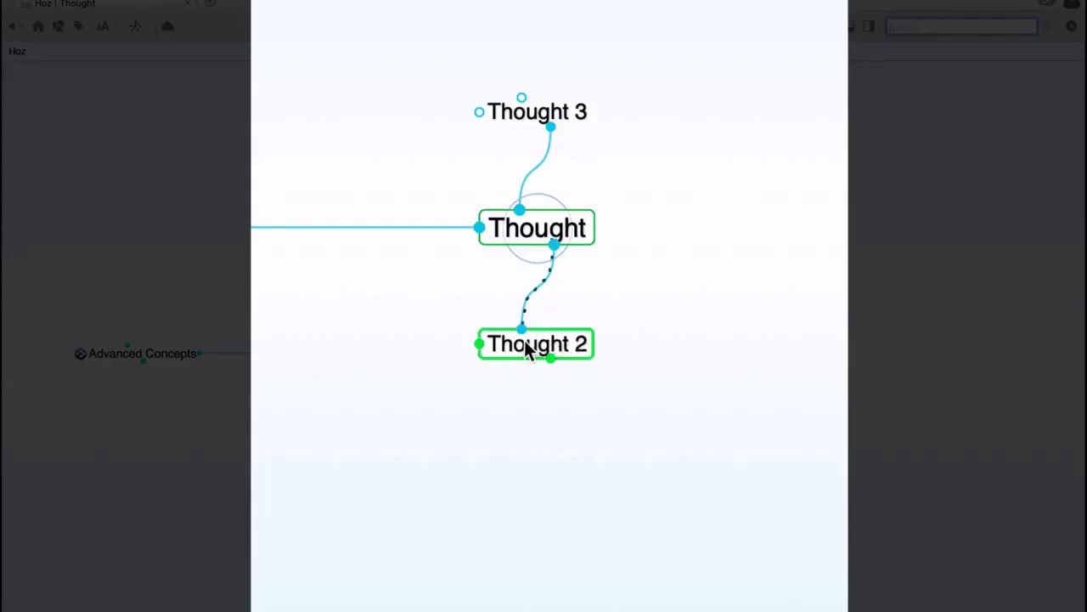
left_click(525, 347)
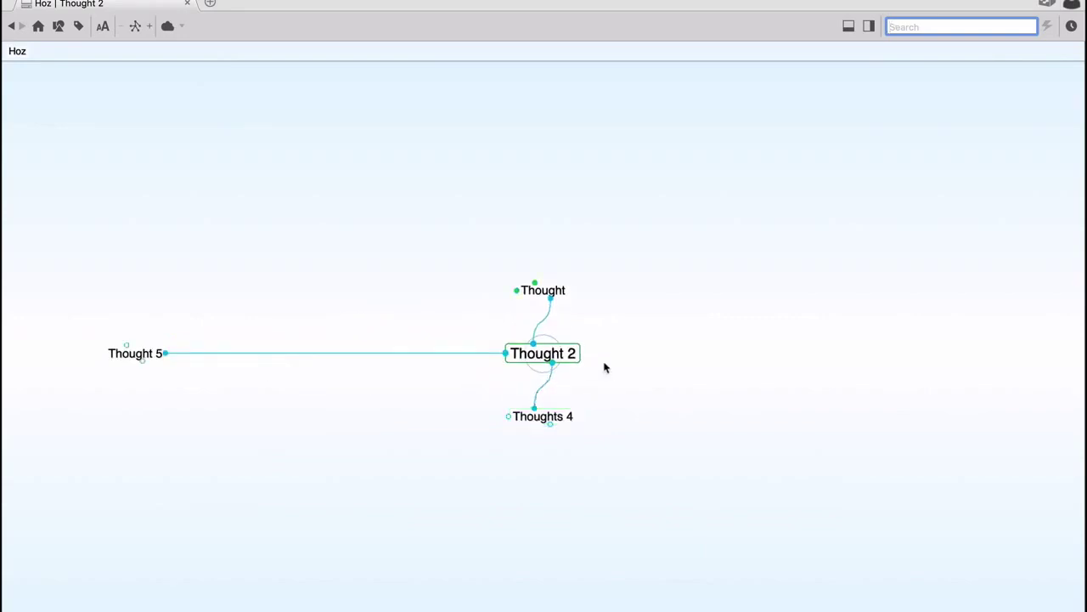
left_click(549, 290)
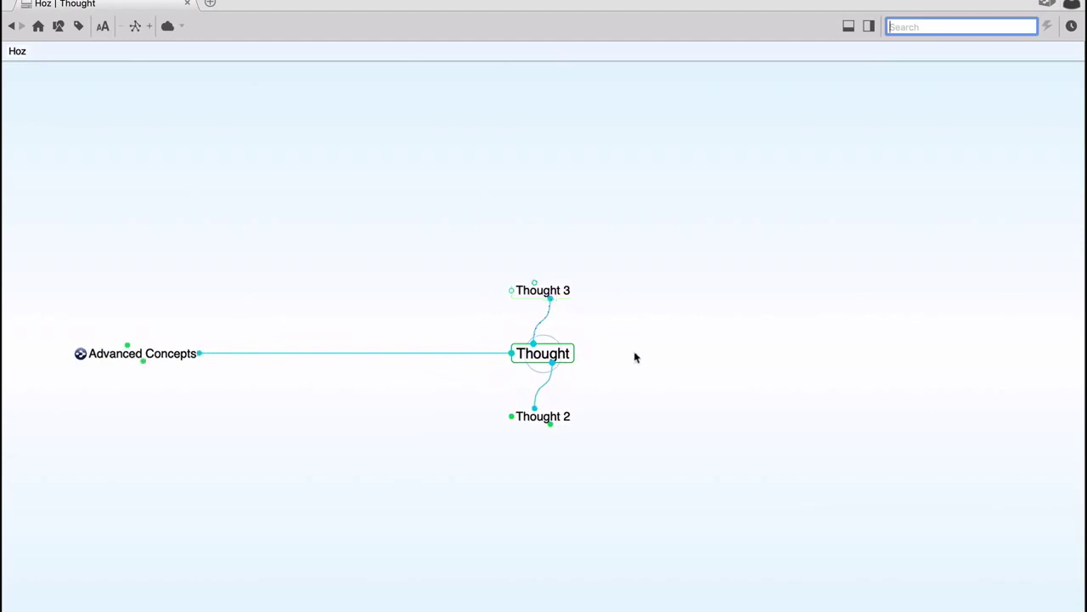
left_click(161, 357)
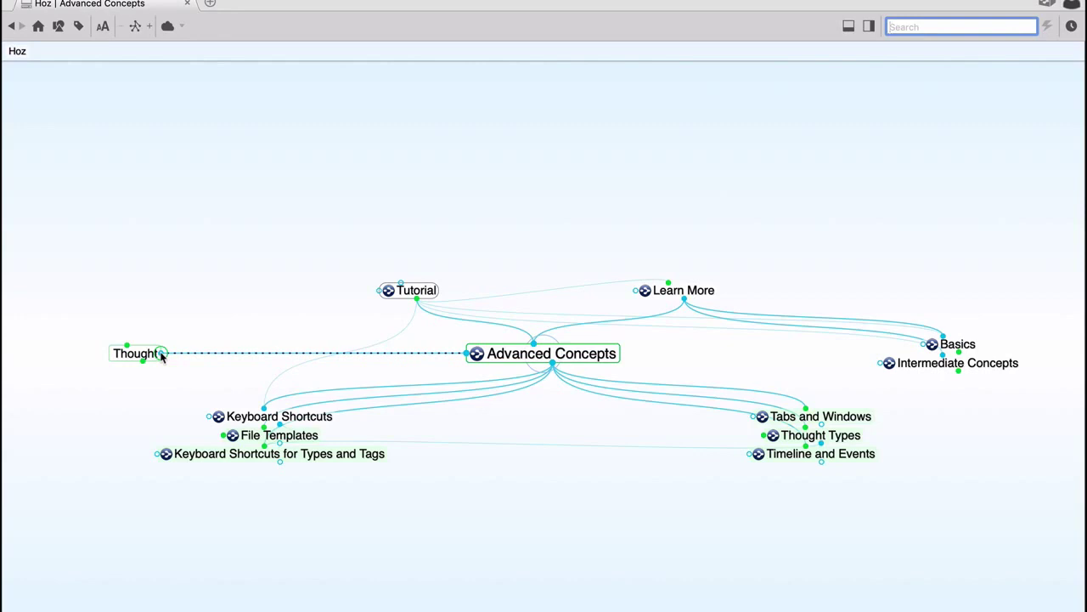
Browse from Basics to Notes and Attachments, and return through Basics to Advanced Concepts.
left_click(965, 345)
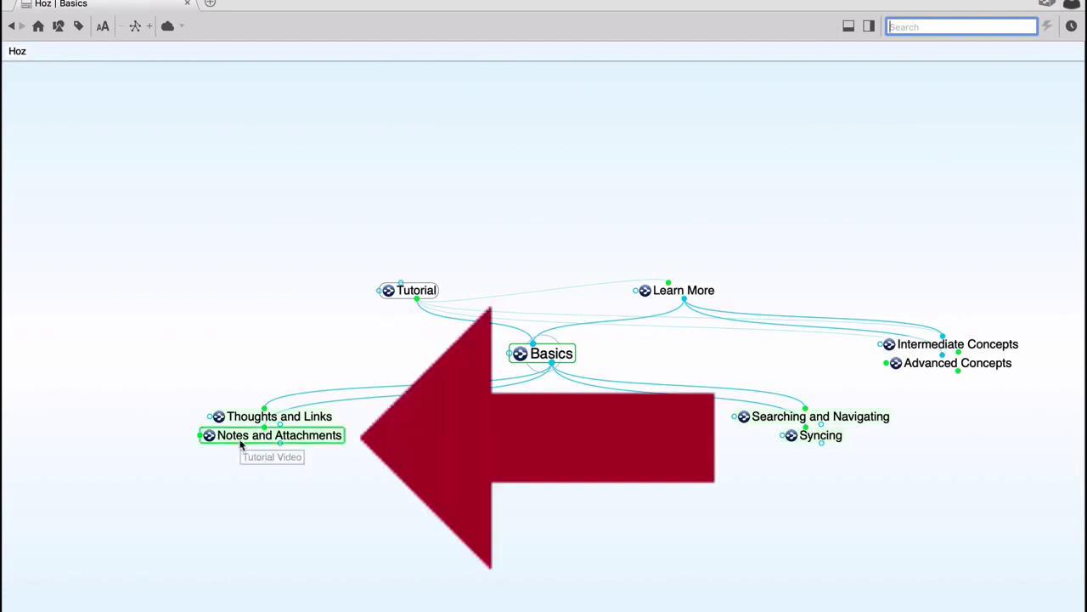
left_click(306, 437)
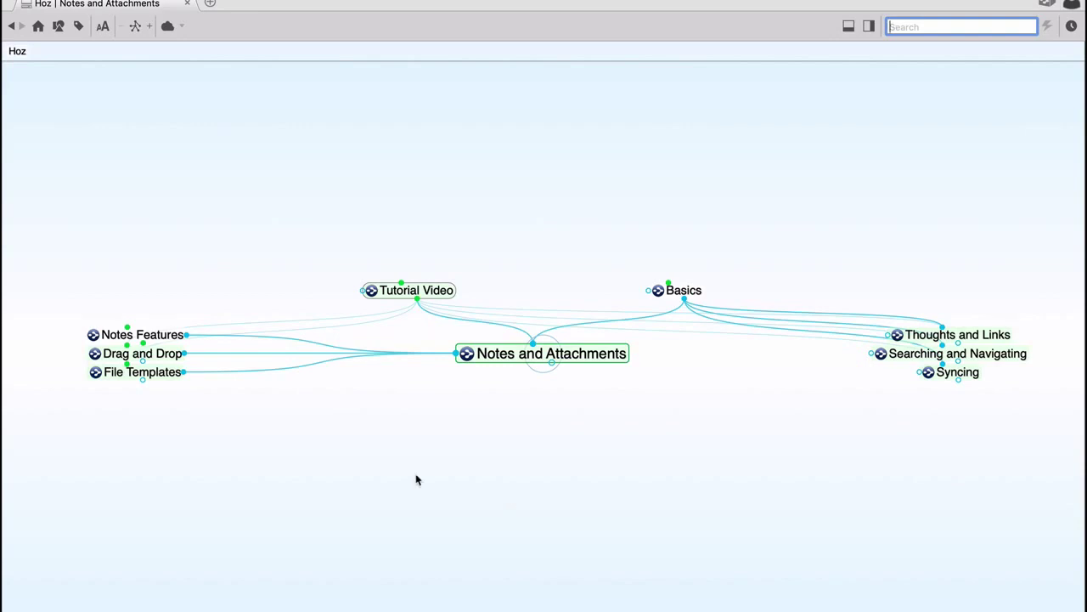
left_click(684, 291)
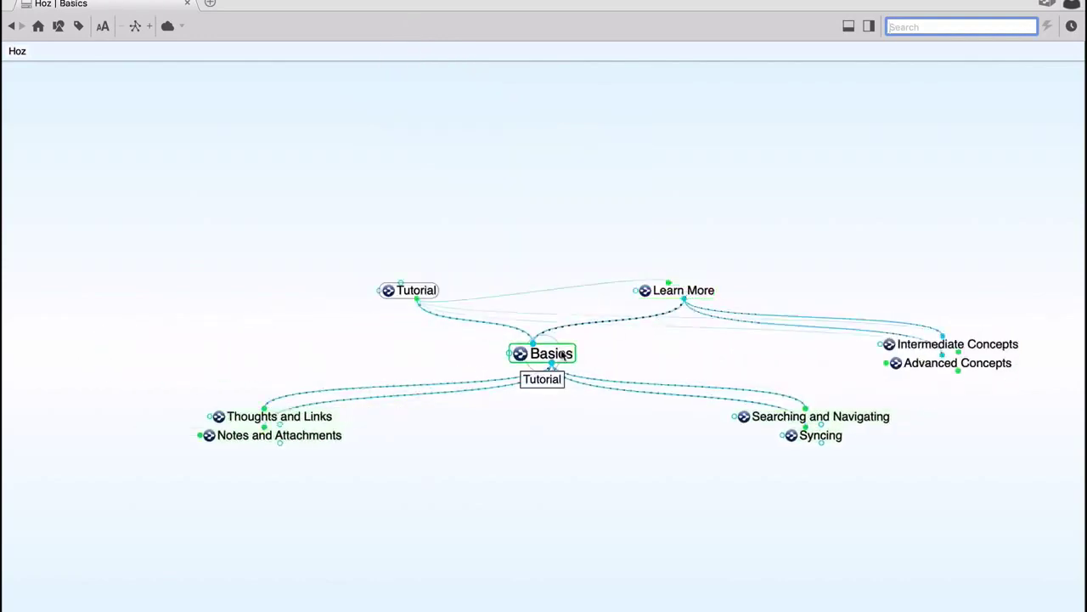
left_click(934, 364)
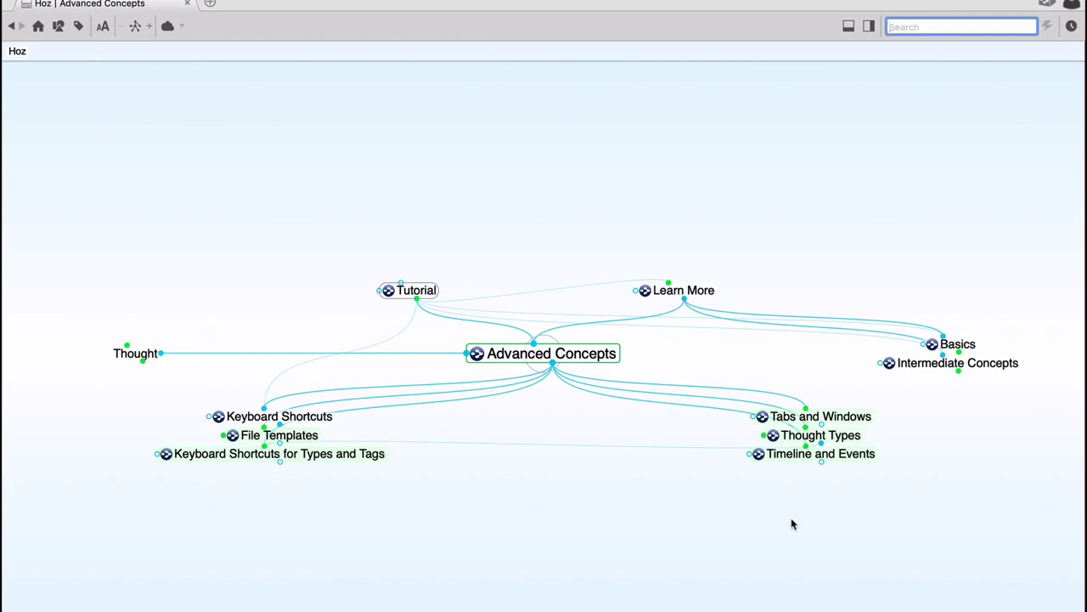
Expand all thoughts in the map around Advanced Concepts.
right_click(499, 181)
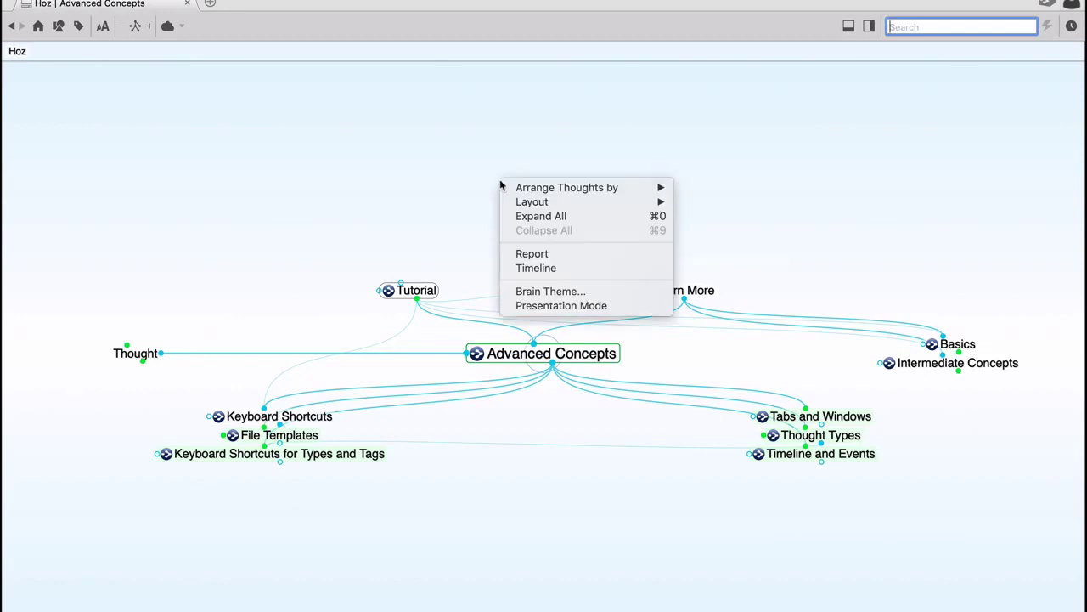
right_click(489, 201)
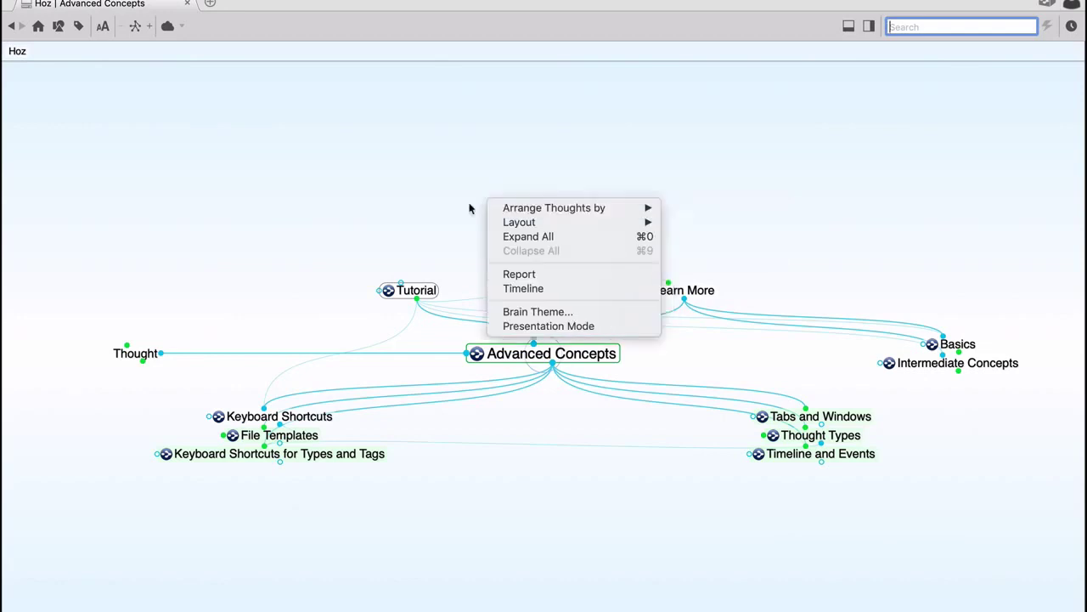
left_click(543, 245)
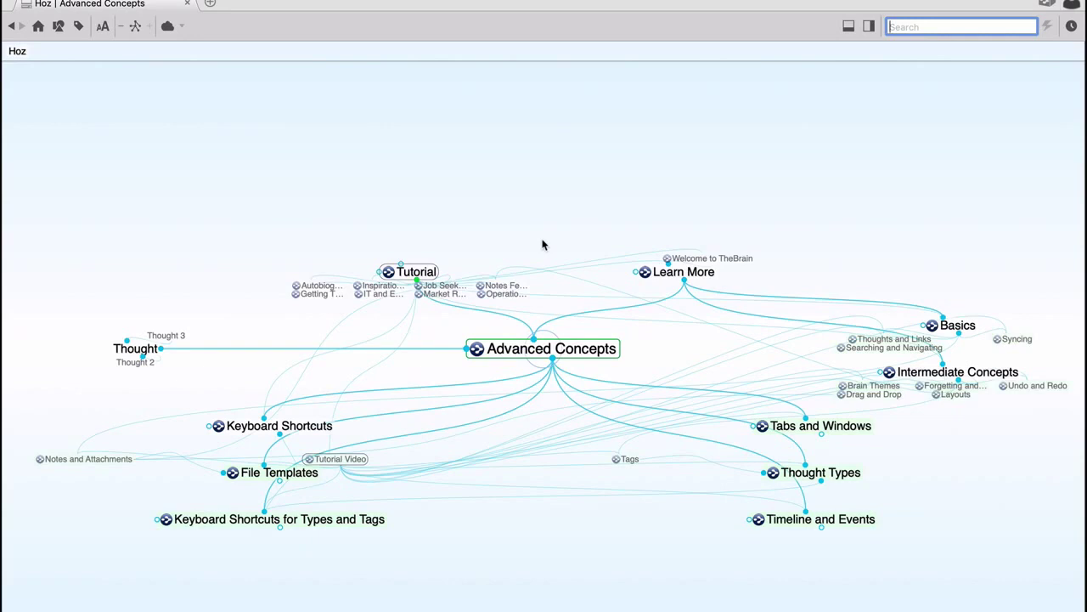
right_click(497, 161)
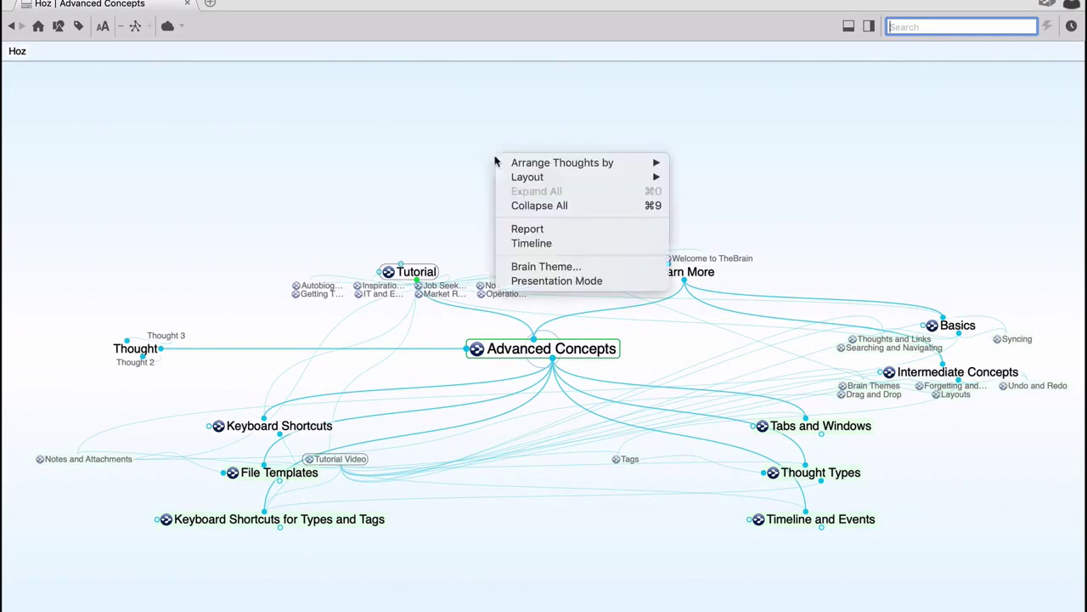
left_click(461, 202)
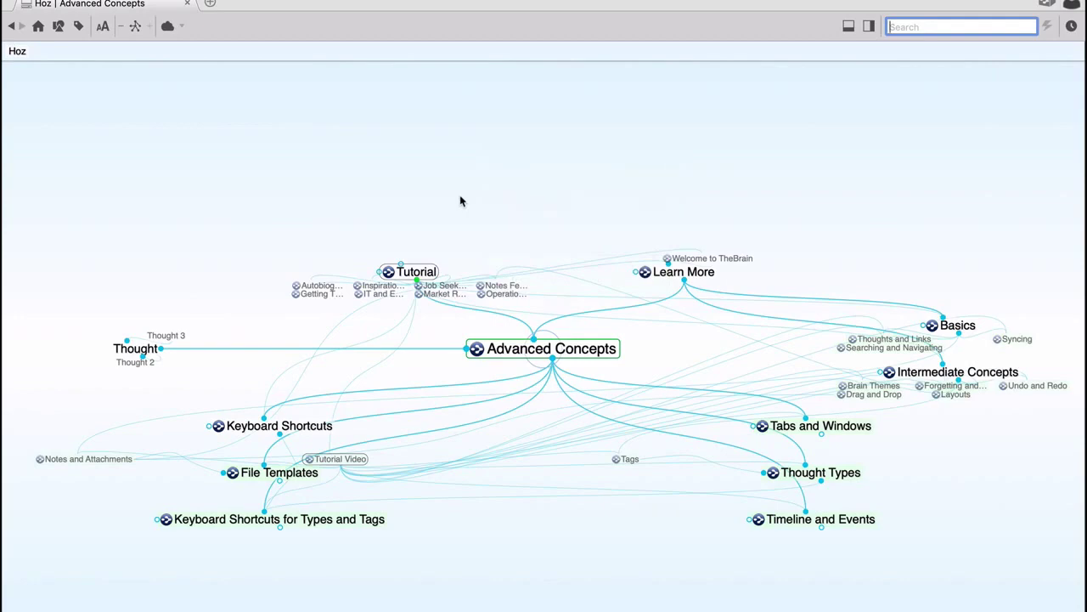
Enlarge the thoughts in the expanded Advanced Concepts map and review the available view and zoom commands.
scroll(402, 322, "up", 2)
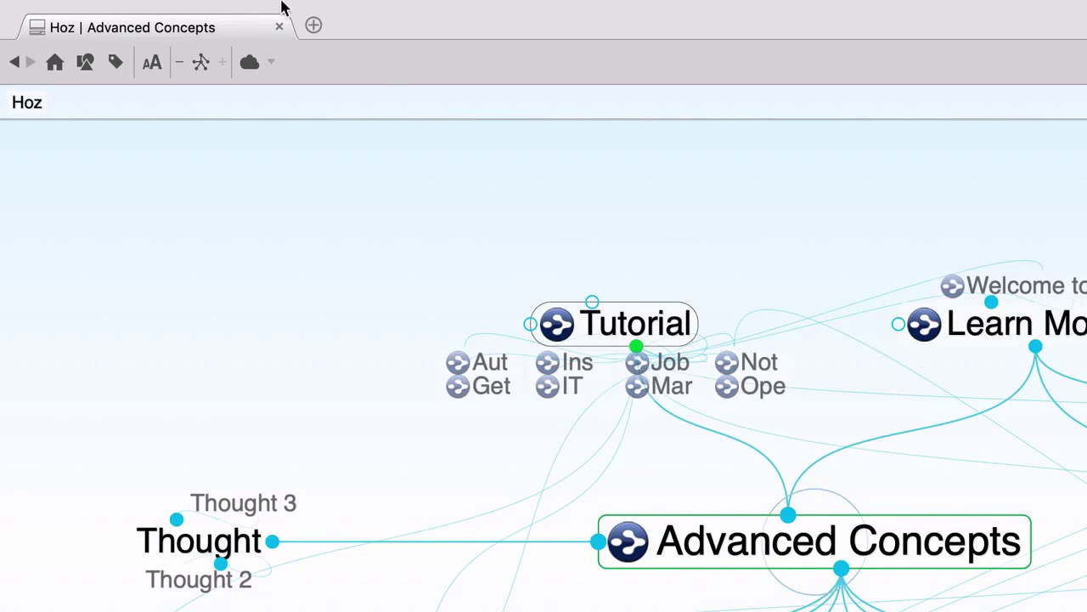
mouse_move(284, 7)
left_click(348, 13)
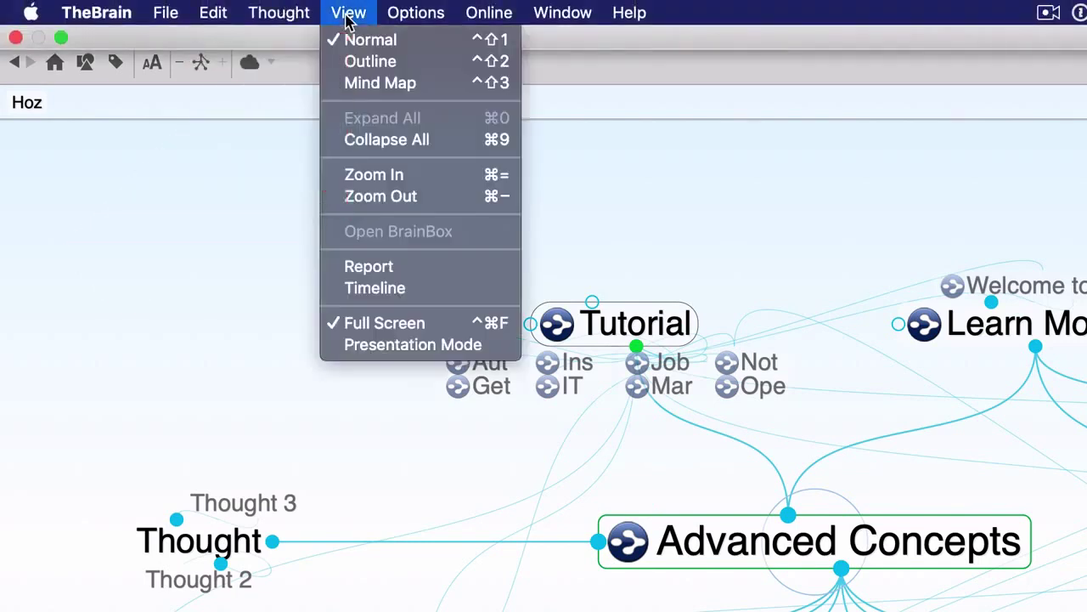
left_click(427, 205)
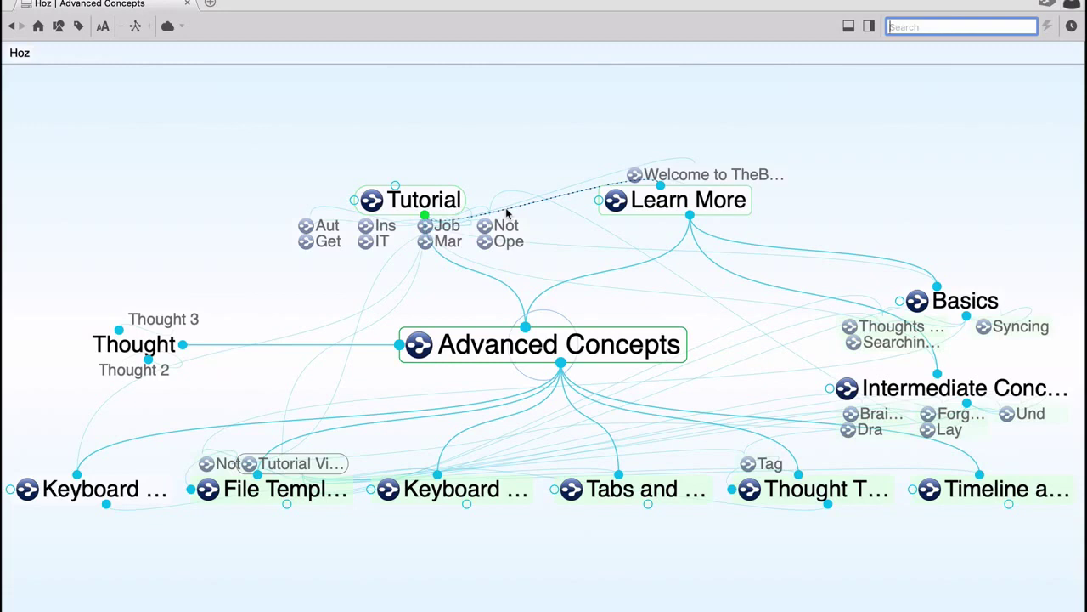
Apply the Classic Dark Blue theme to the Brain and close the theme settings.
right_click(470, 113)
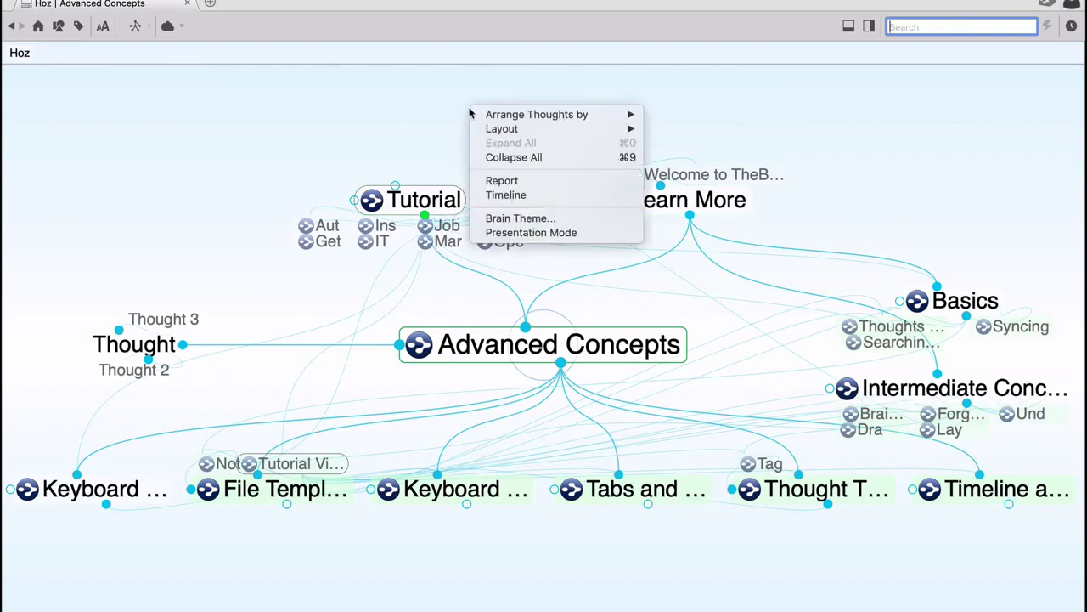
left_click(538, 220)
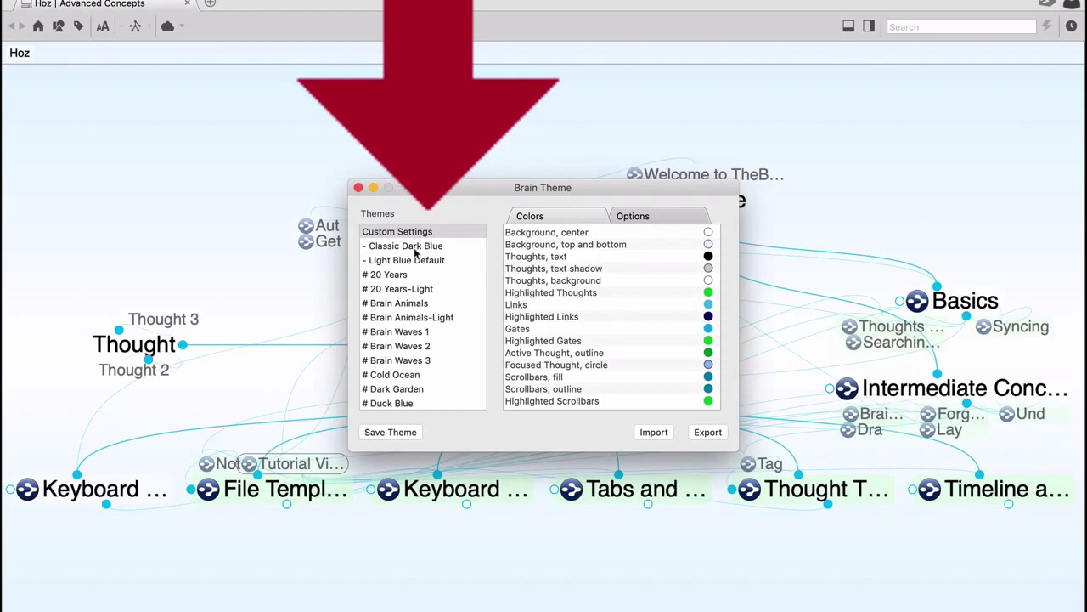
left_click(396, 248)
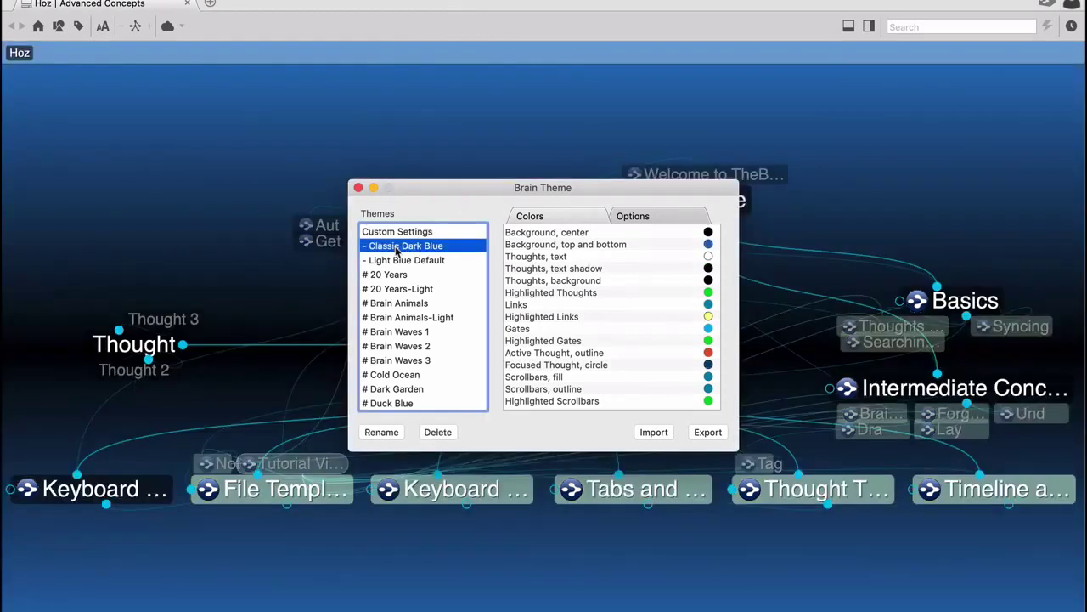
left_click(359, 188)
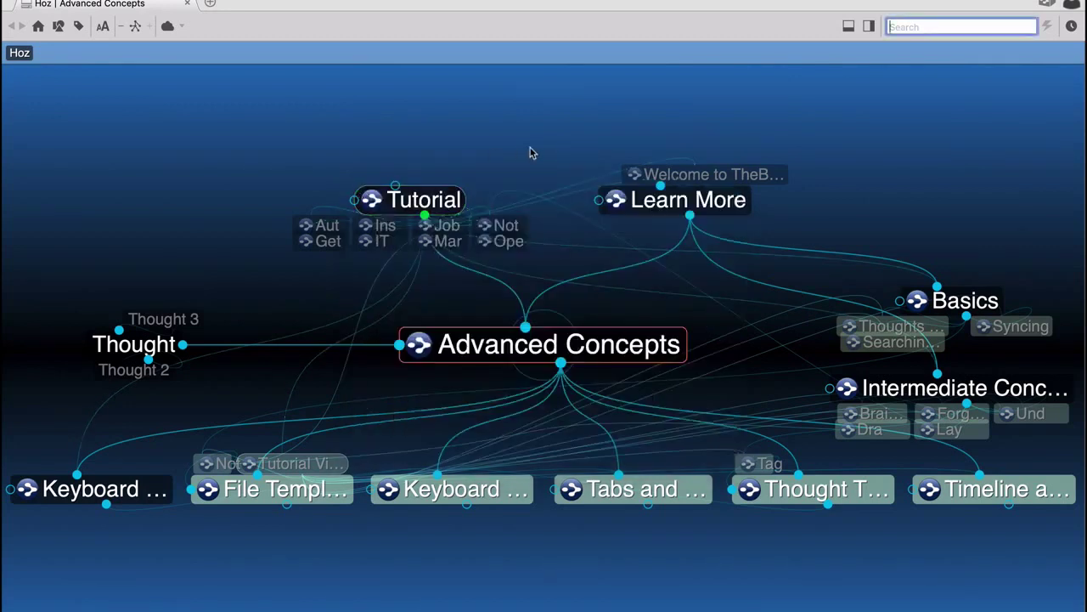
Go through Learn More to make Welcome to TheBrain the active thought, and start Presentation Mode.
left_click(674, 208)
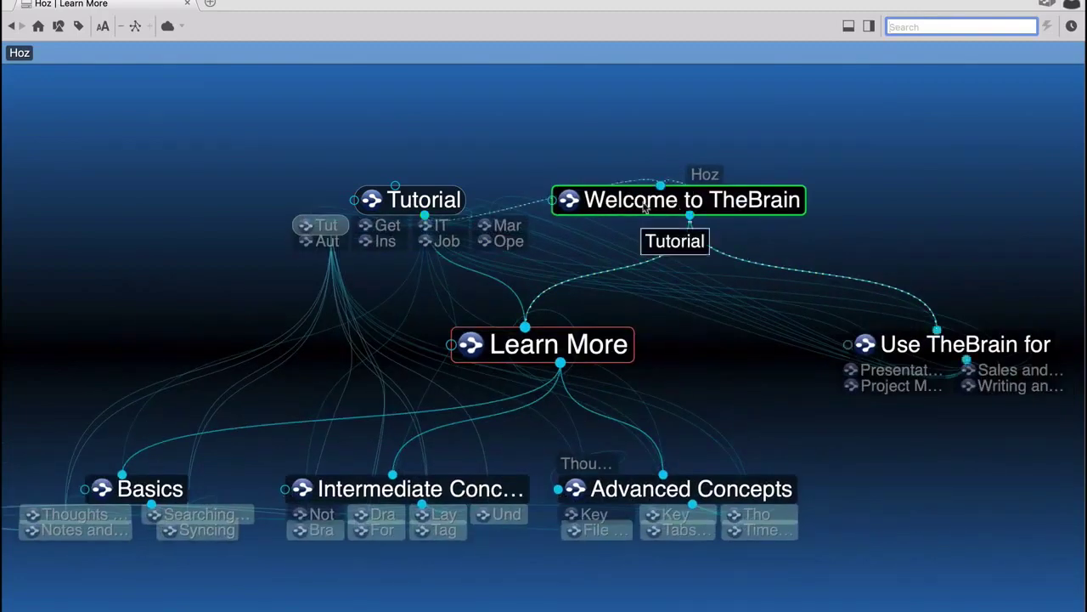
left_click(643, 207)
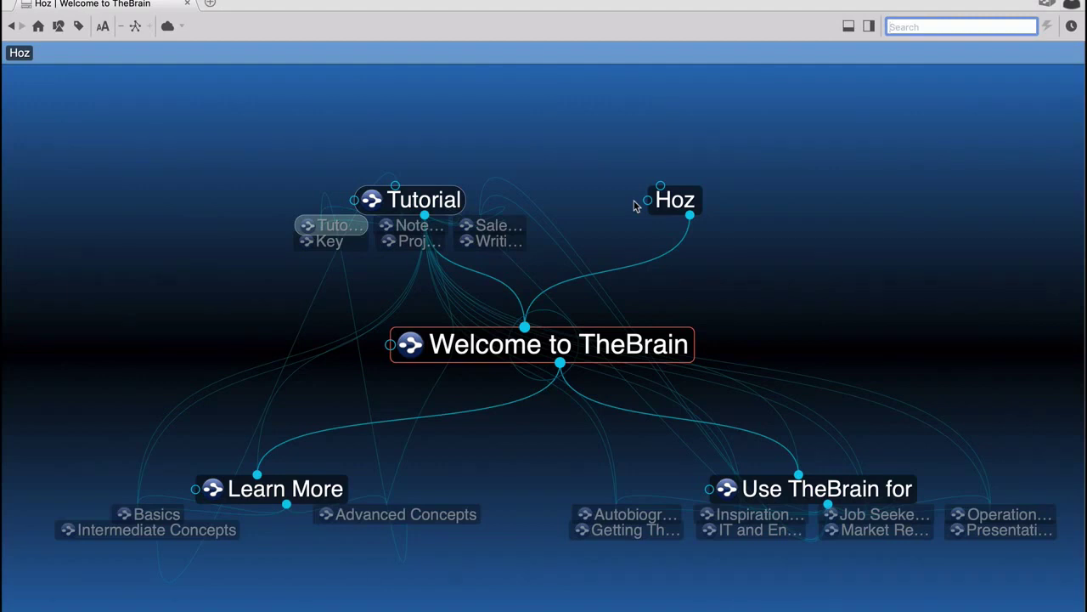
right_click(583, 129)
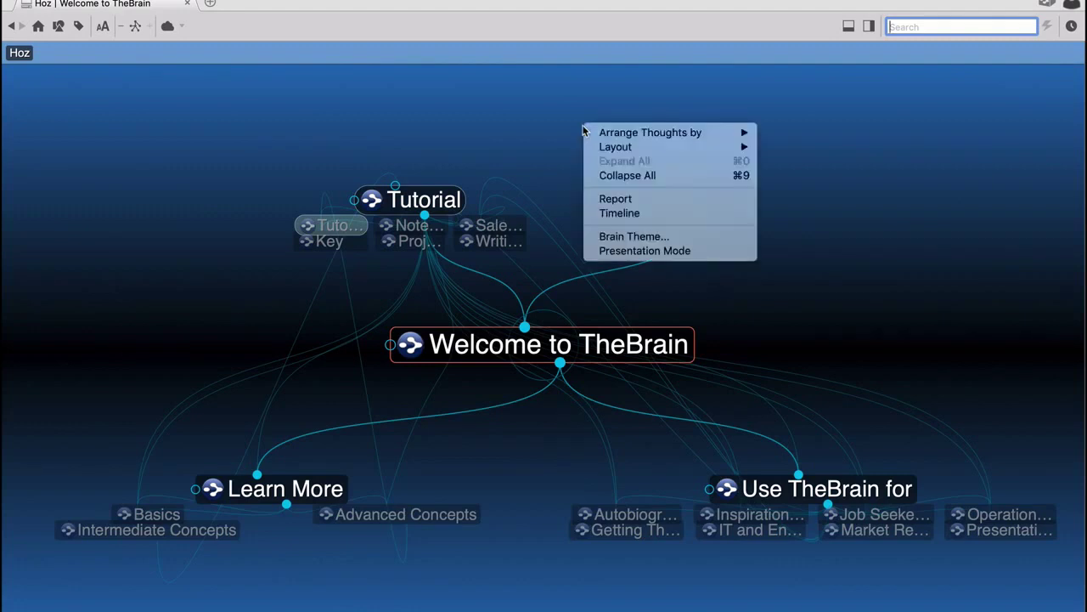
left_click(641, 253)
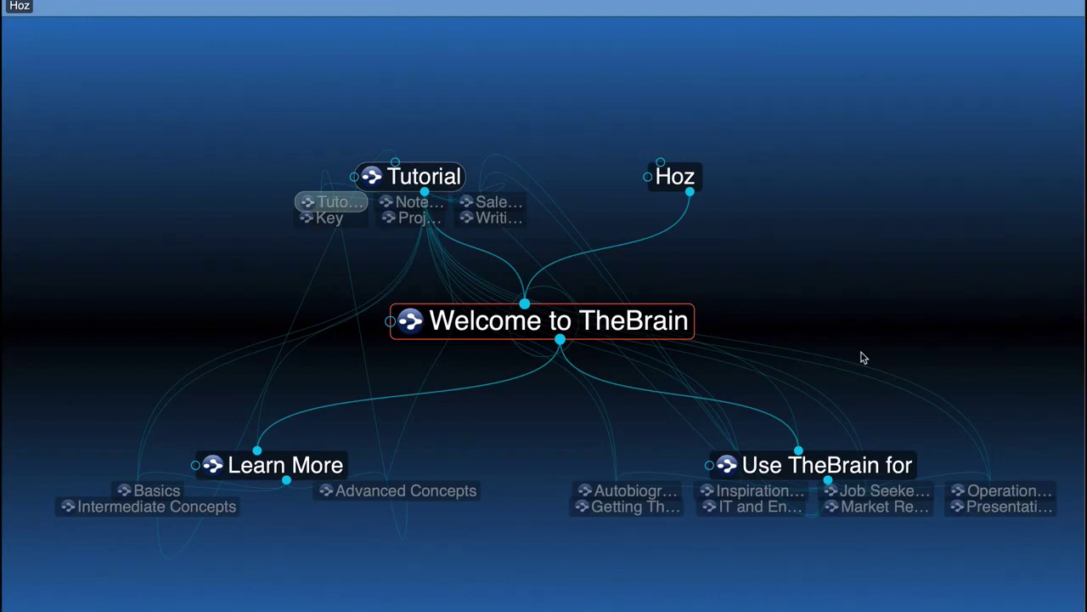
Browse in Presentation Mode through Advanced Concepts, Keyboard Shortcuts for Types and Tags, Tutorial Video, and Job Seekers and HR.
left_click(406, 490)
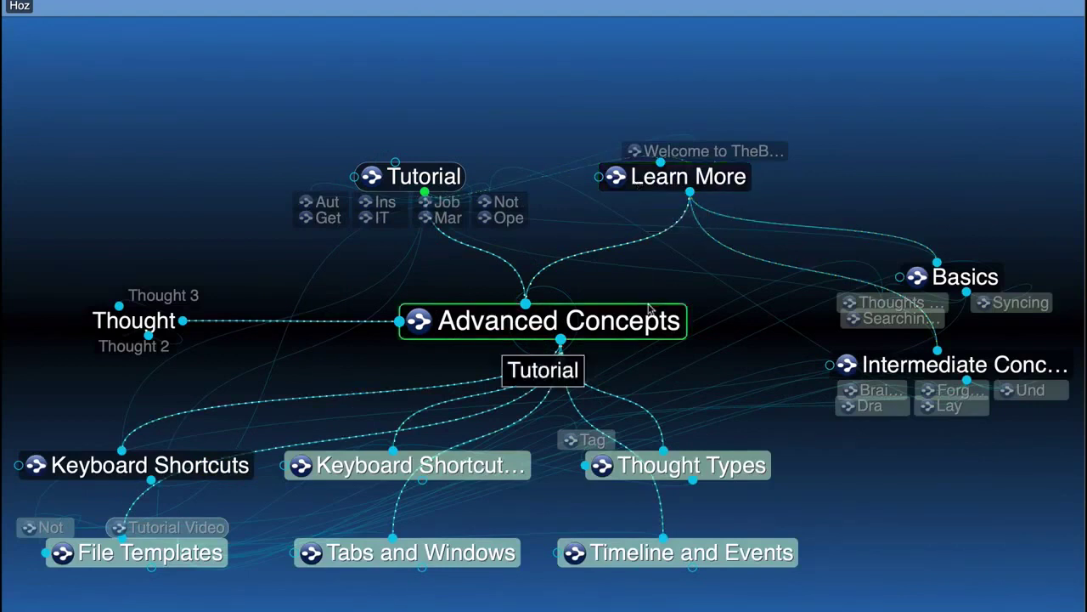
left_click(448, 470)
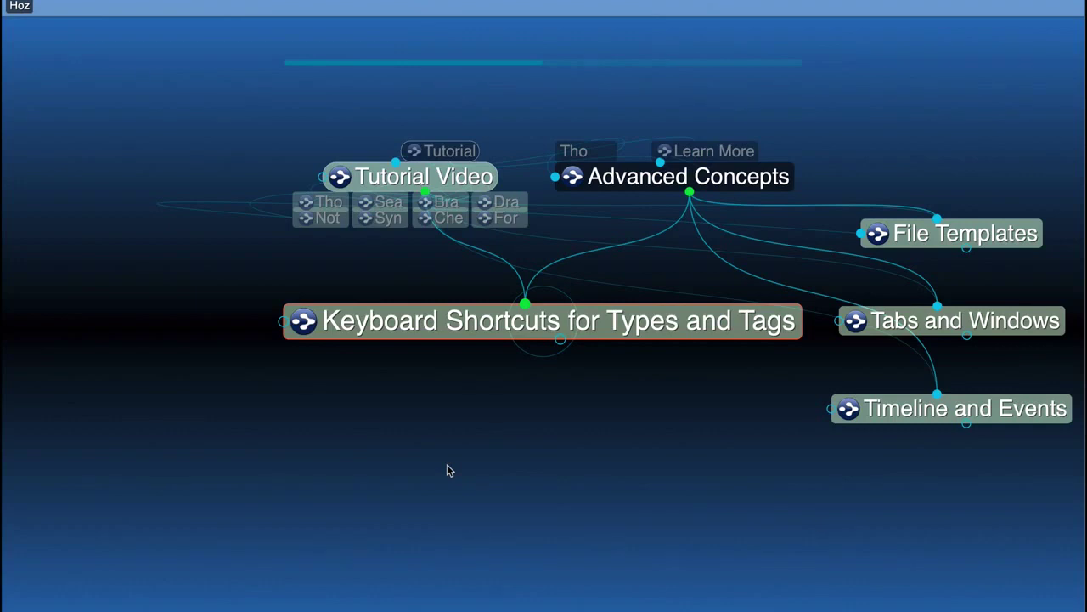
left_click(406, 180)
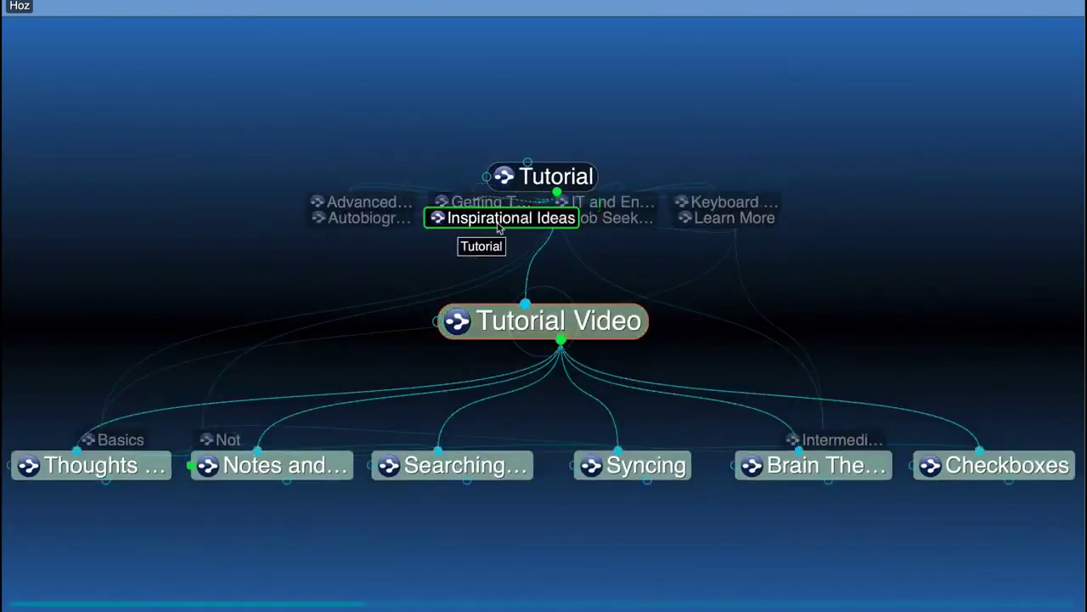
left_click(605, 219)
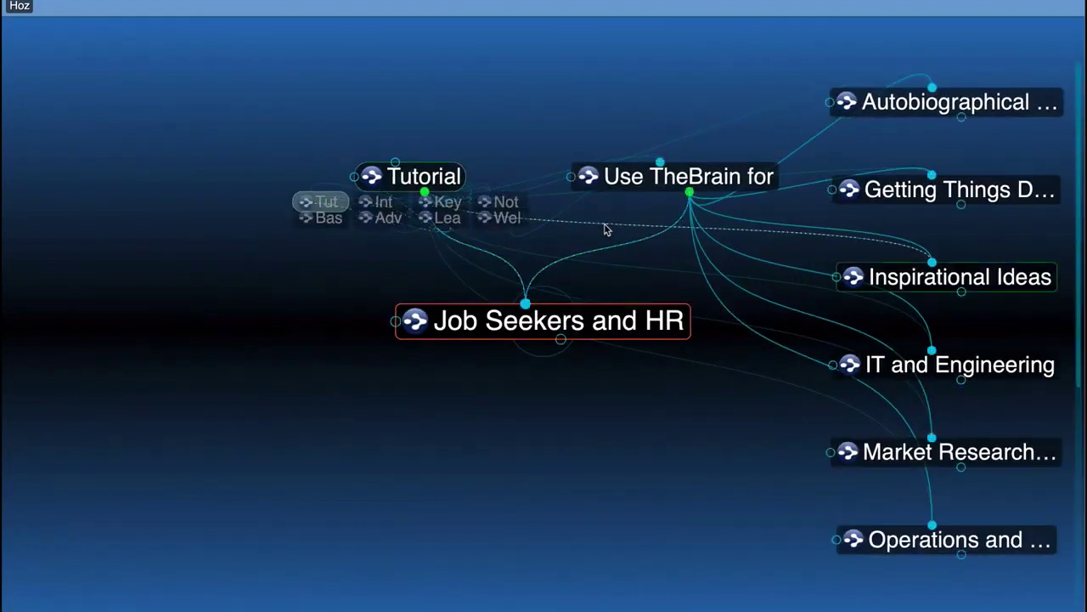
Return in Presentation Mode through Use TheBrain for to the Welcome to TheBrain thought.
left_click(660, 176)
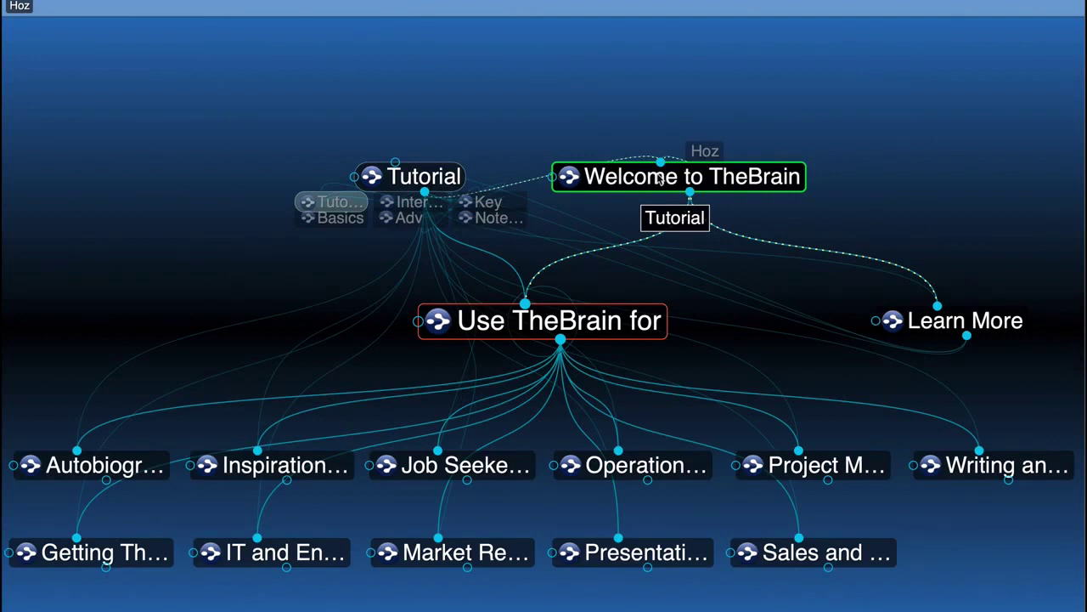
left_click(646, 178)
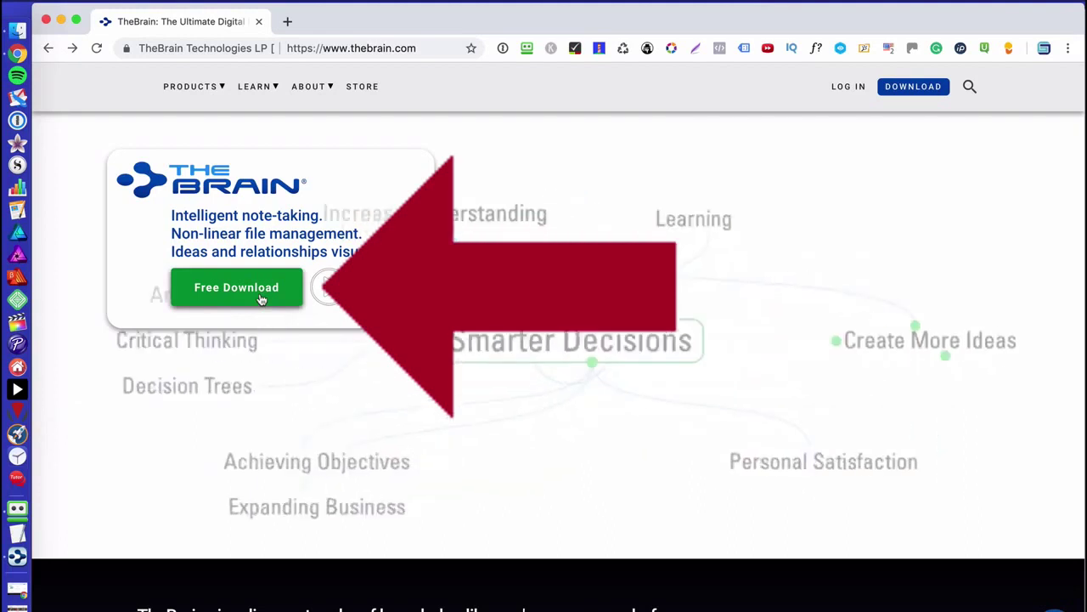
In Chrome, open the store on TheBrain's website and review the Pro License, Pro Combo and Pro Service offers down to the Free Edition.
left_click(366, 89)
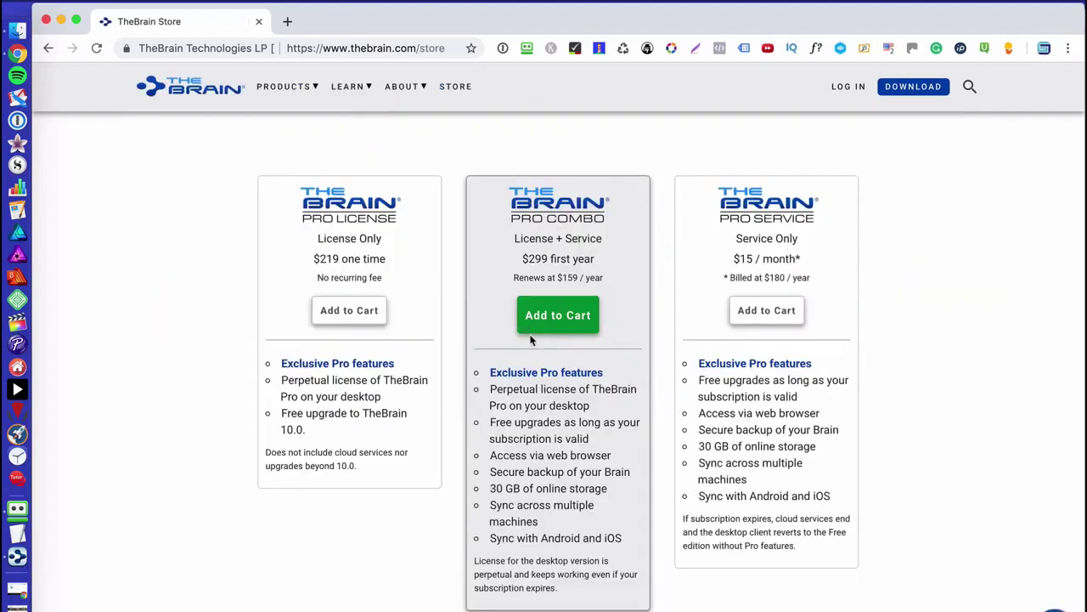
scroll(476, 391, "down", 2)
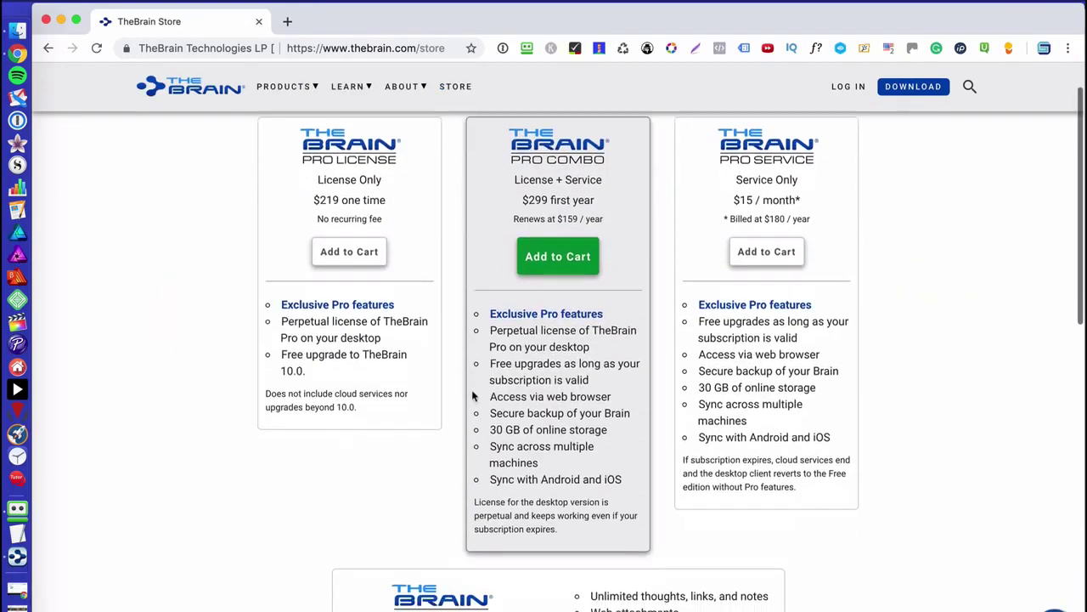
scroll(473, 396, "down", 5)
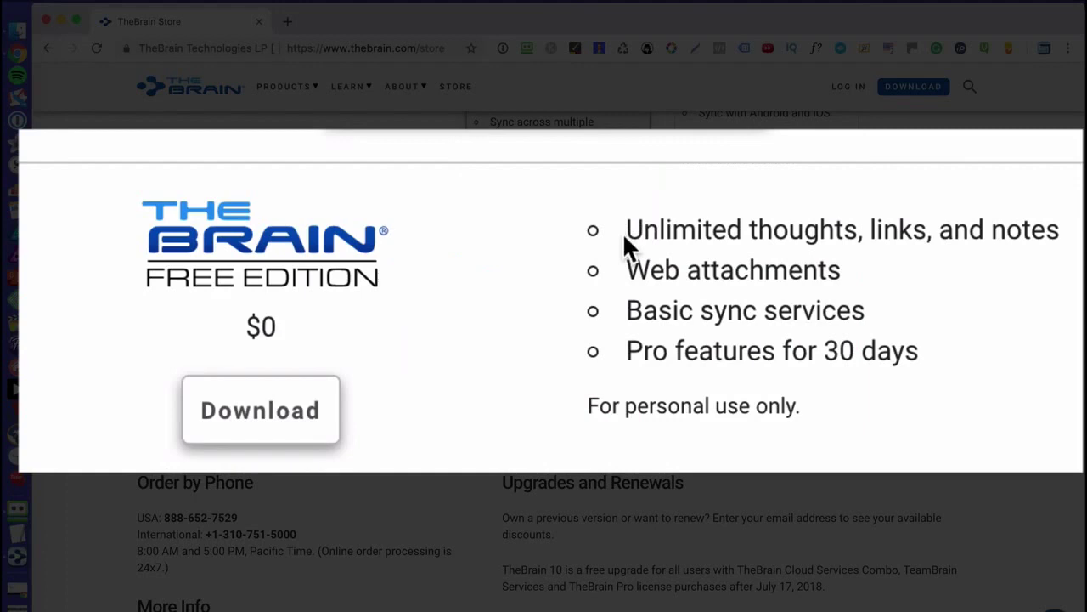
Highlight each Free Edition feature line in turn, from unlimited thoughts to the personal-use note, and clear the text selection.
left_click_drag(589, 273, 685, 269)
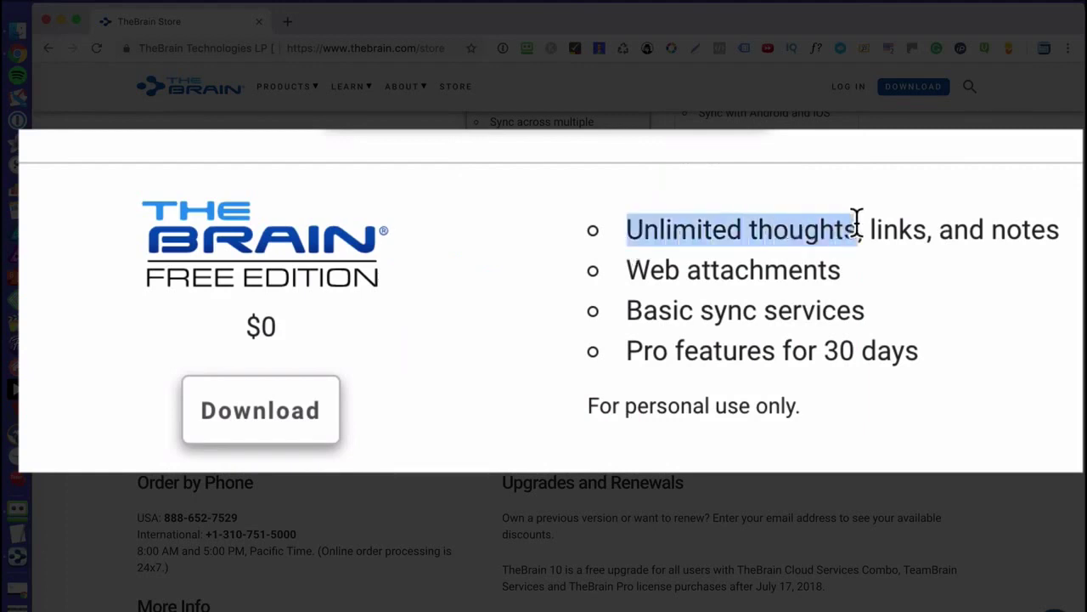
left_click_drag(856, 223, 1071, 233)
left_click_drag(633, 272, 849, 279)
left_click(624, 327)
left_click_drag(622, 323, 891, 314)
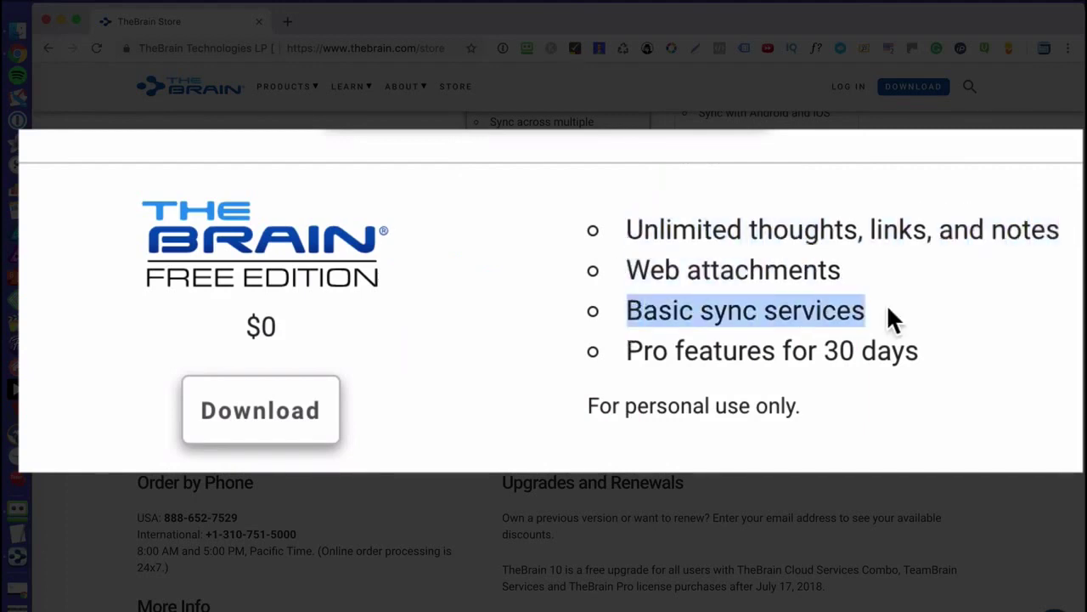
left_click_drag(619, 348, 958, 398)
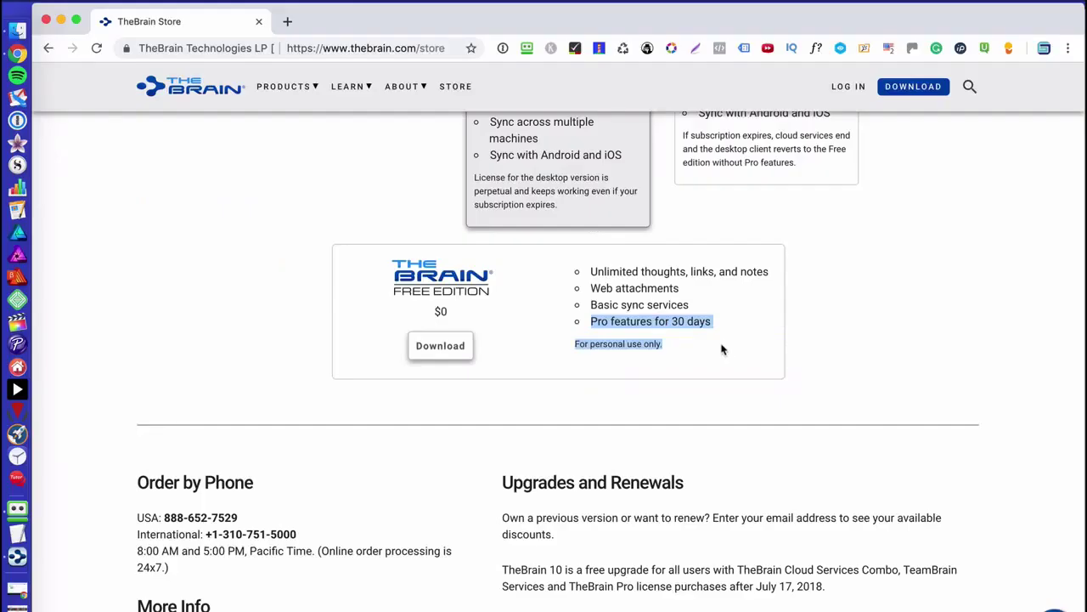
left_click(721, 350)
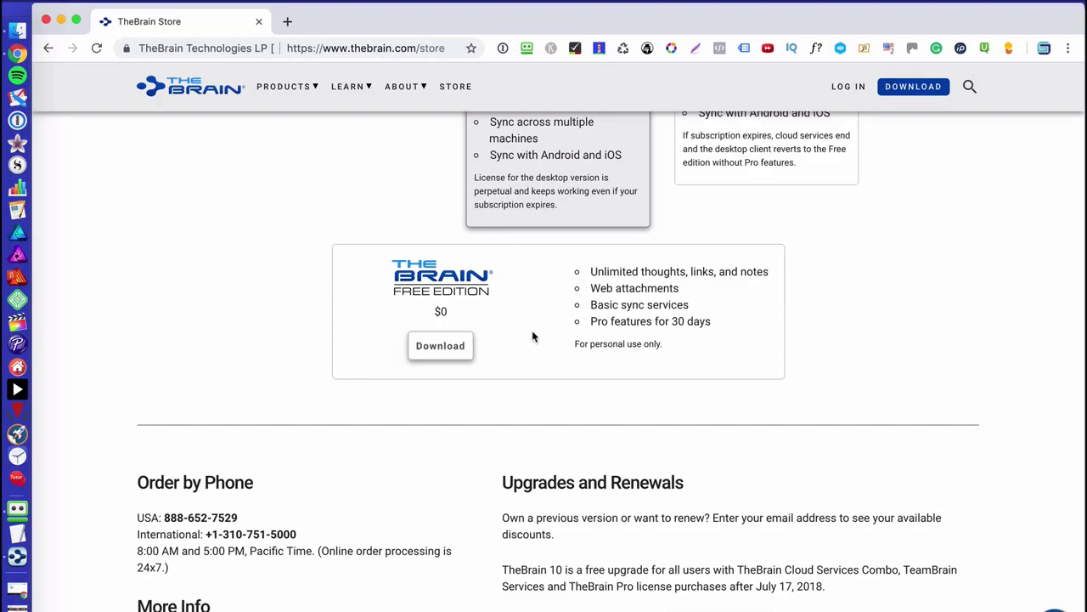
scroll(533, 338, "up", 2)
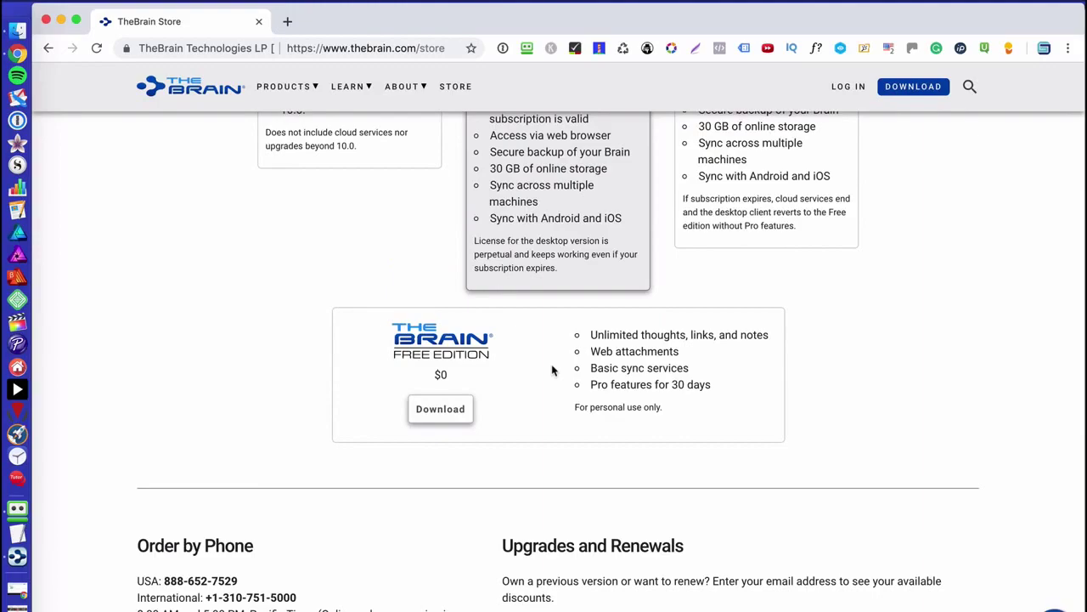